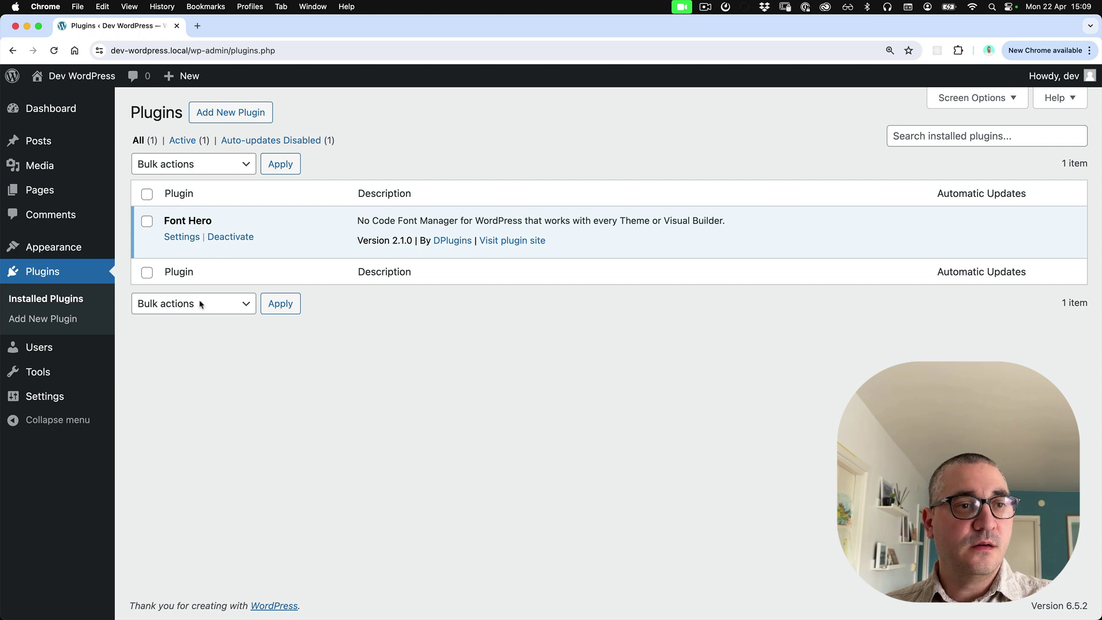
In the site editor, go to Styles > Typography and open Manage fonts on Install Fonts.
mouse_move(109, 249)
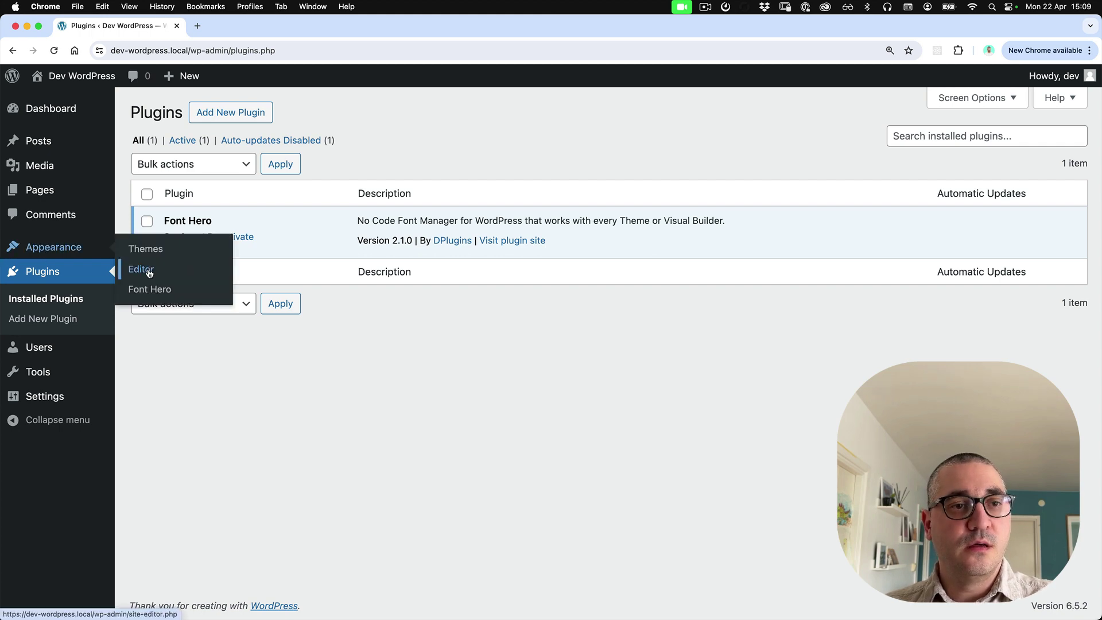
super+click(146, 274)
click(239, 29)
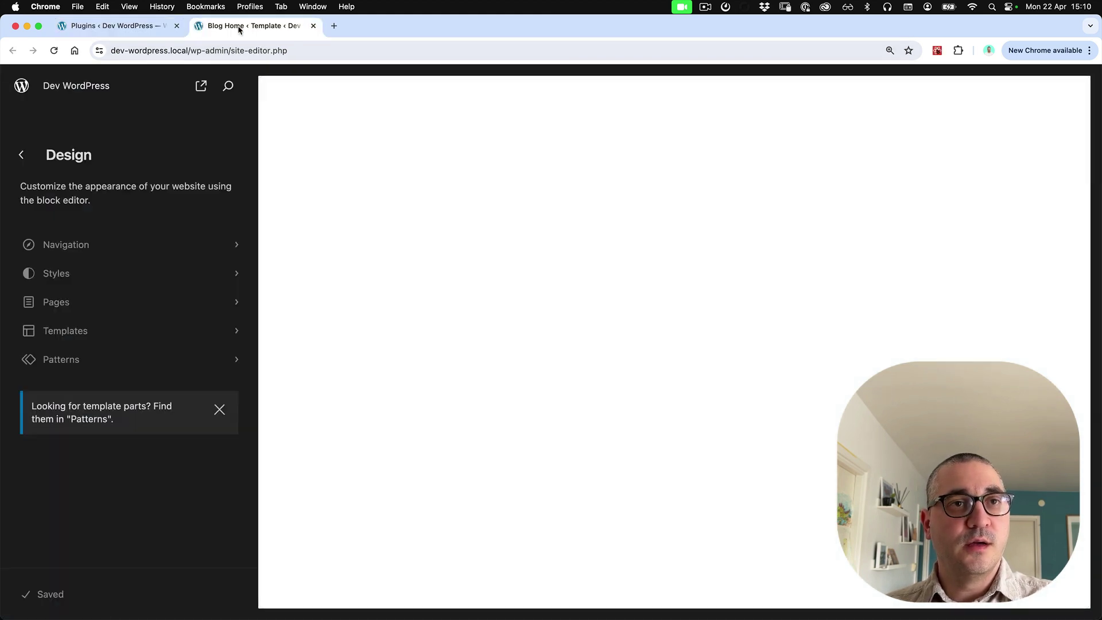
click(74, 271)
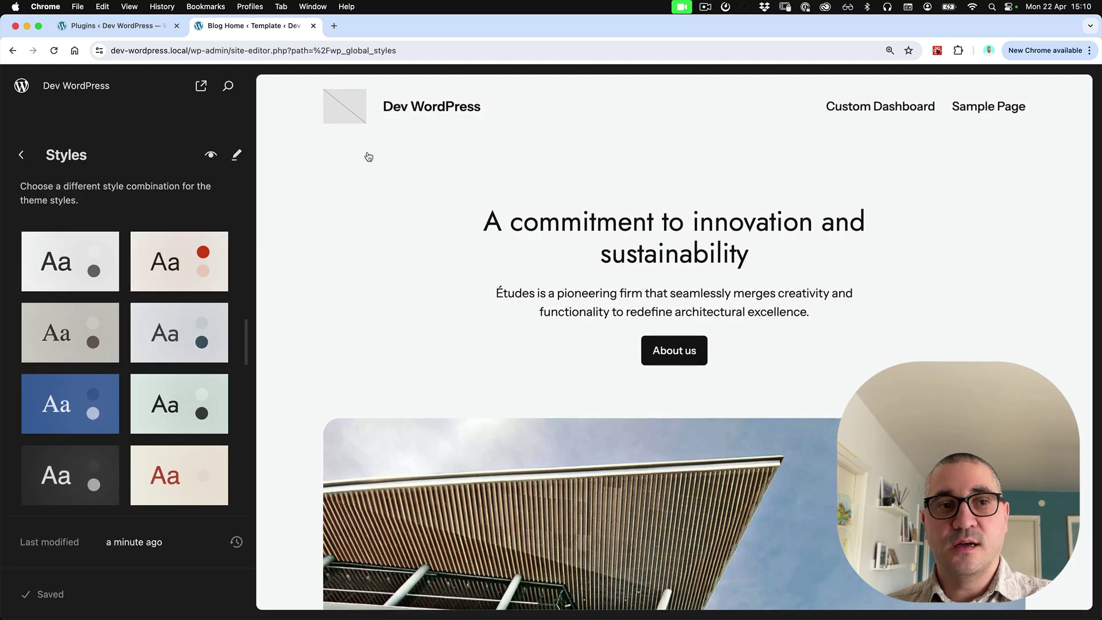
click(237, 155)
click(1060, 124)
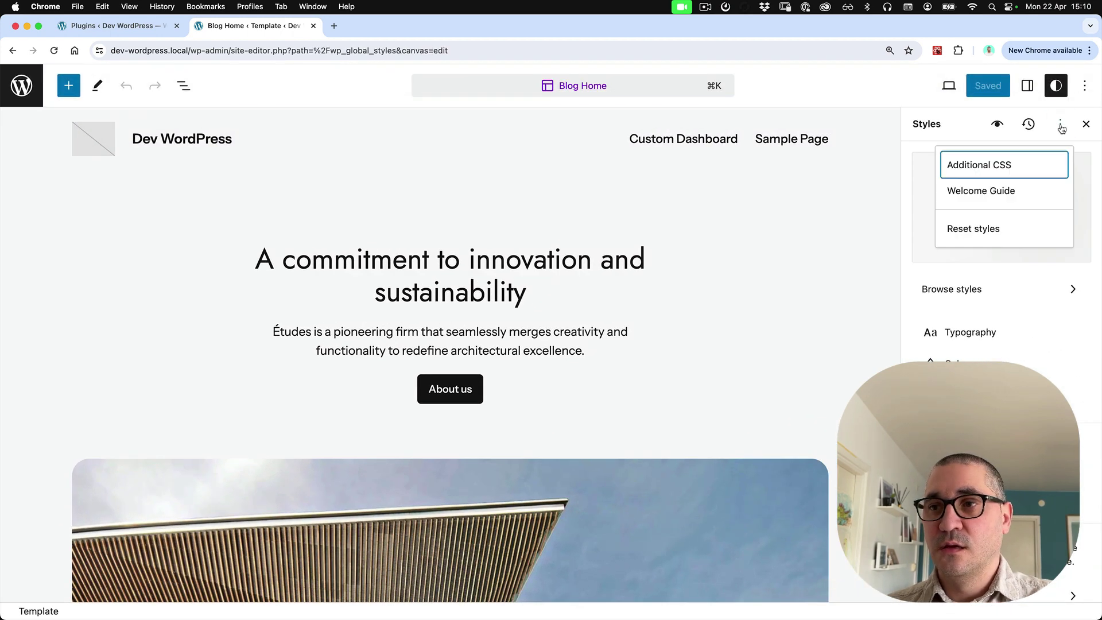
click(956, 332)
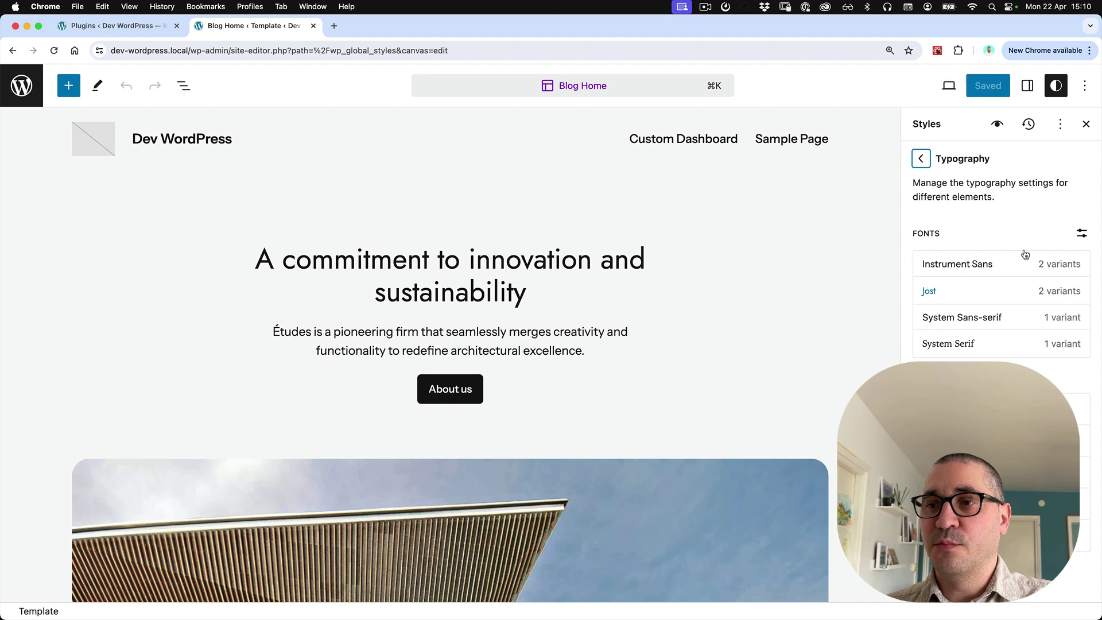
click(1082, 236)
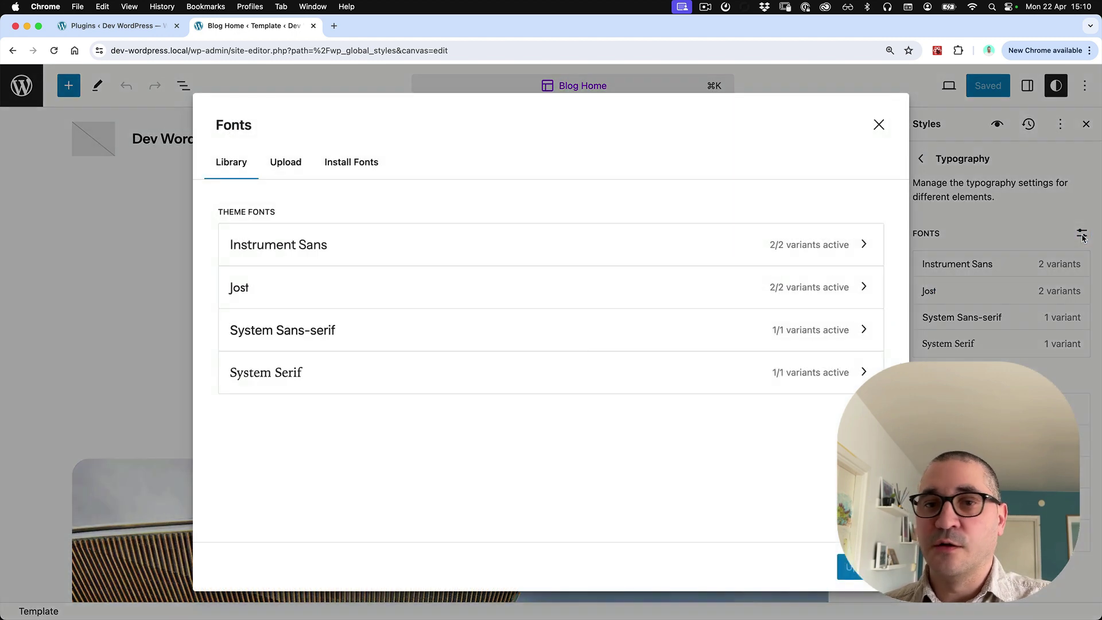
click(359, 164)
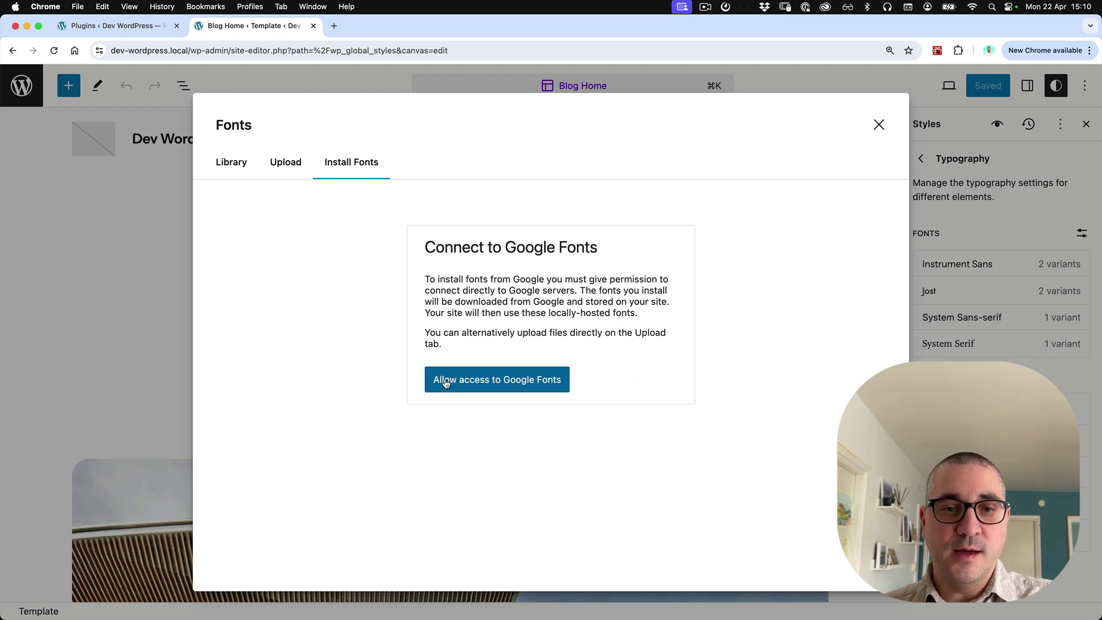
Allow Google Fonts access, search for 'roboto' and open the Roboto font.
click(464, 382)
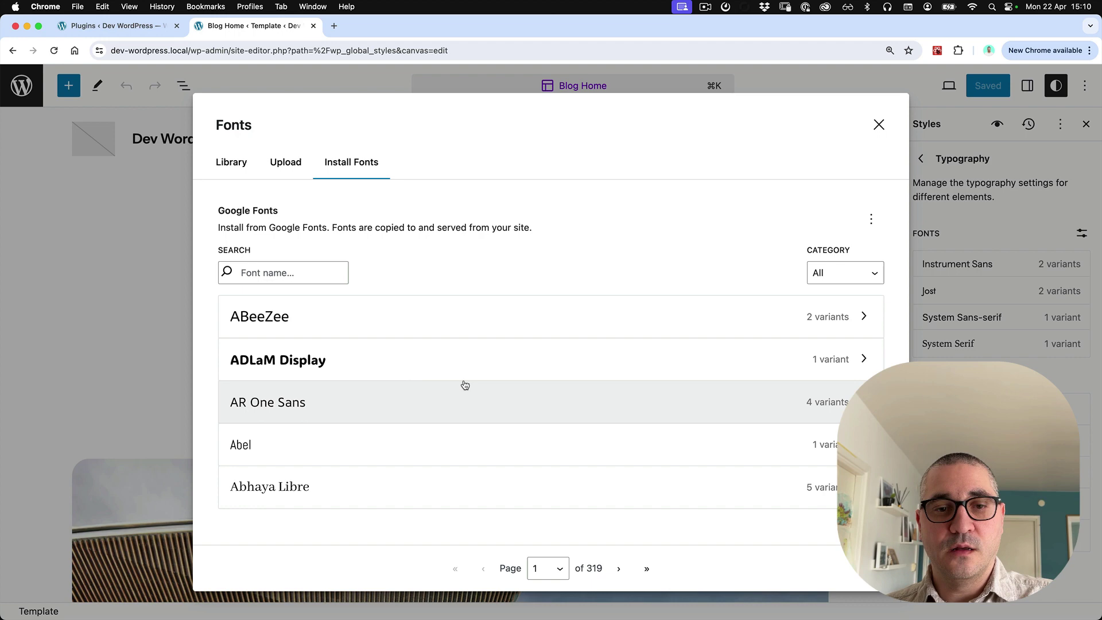
click(308, 271)
text(r)
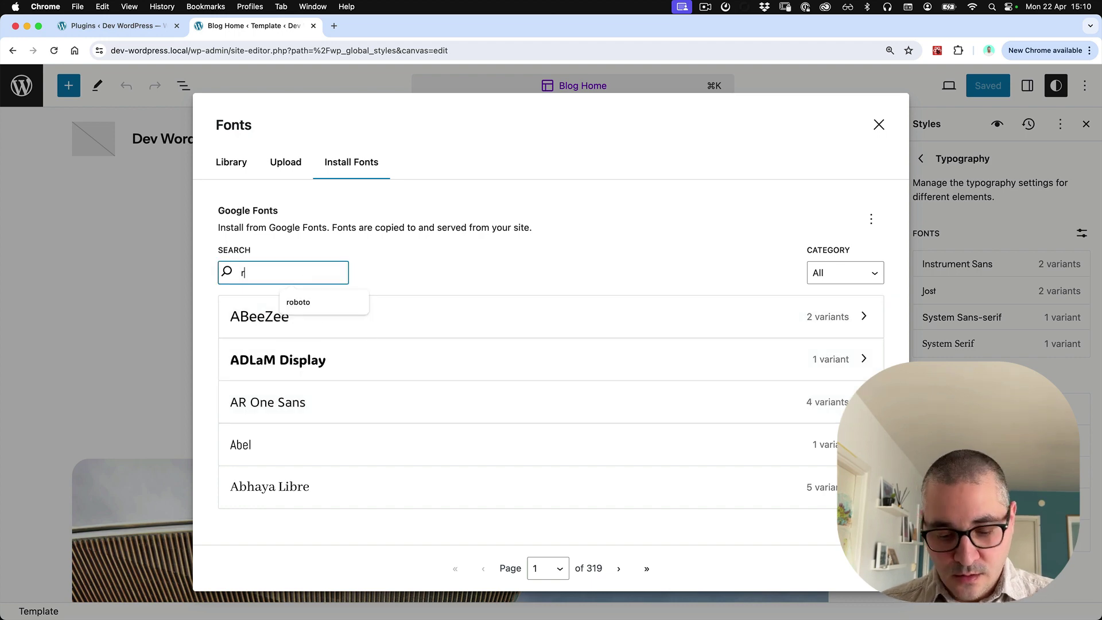
text(oboto)
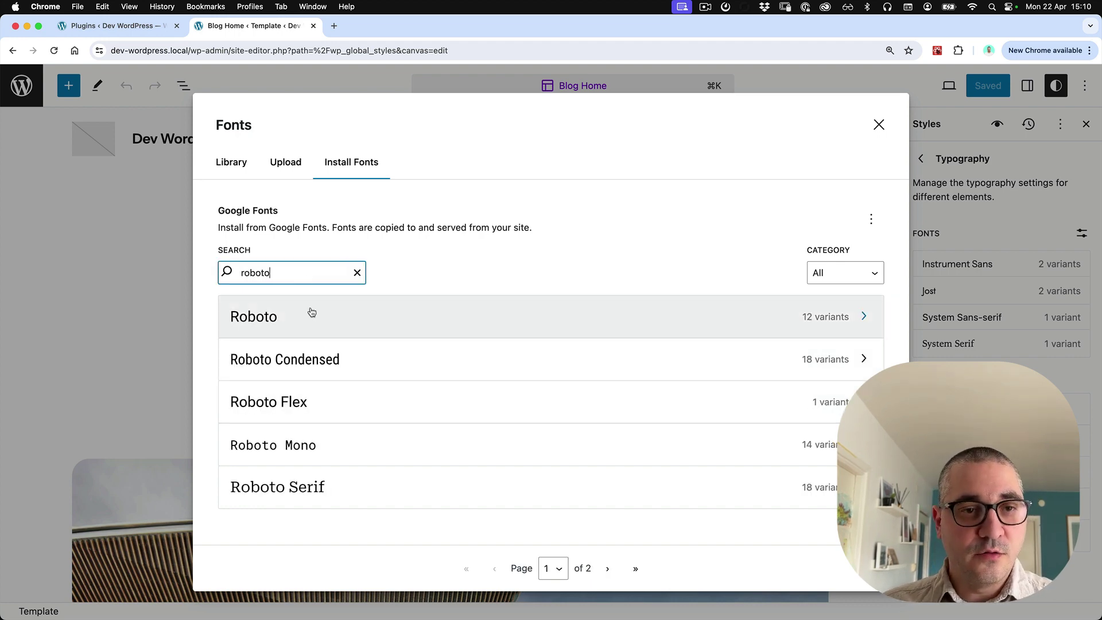
click(312, 313)
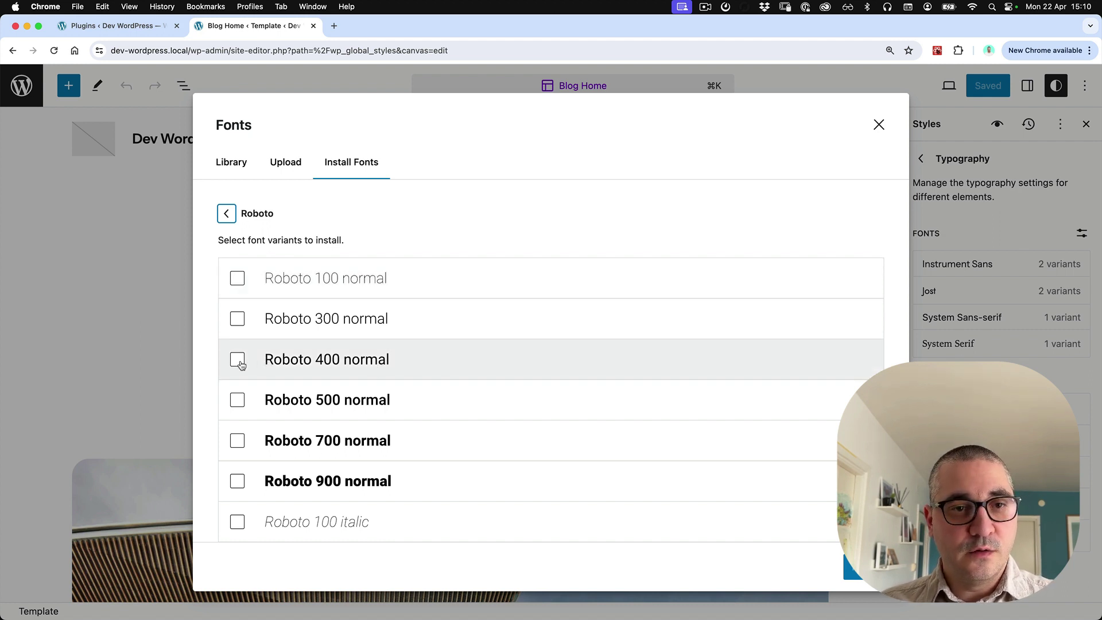
Tick Roboto's 300, 400, 700 and 900 normal variants, leaving italics unselected.
click(237, 318)
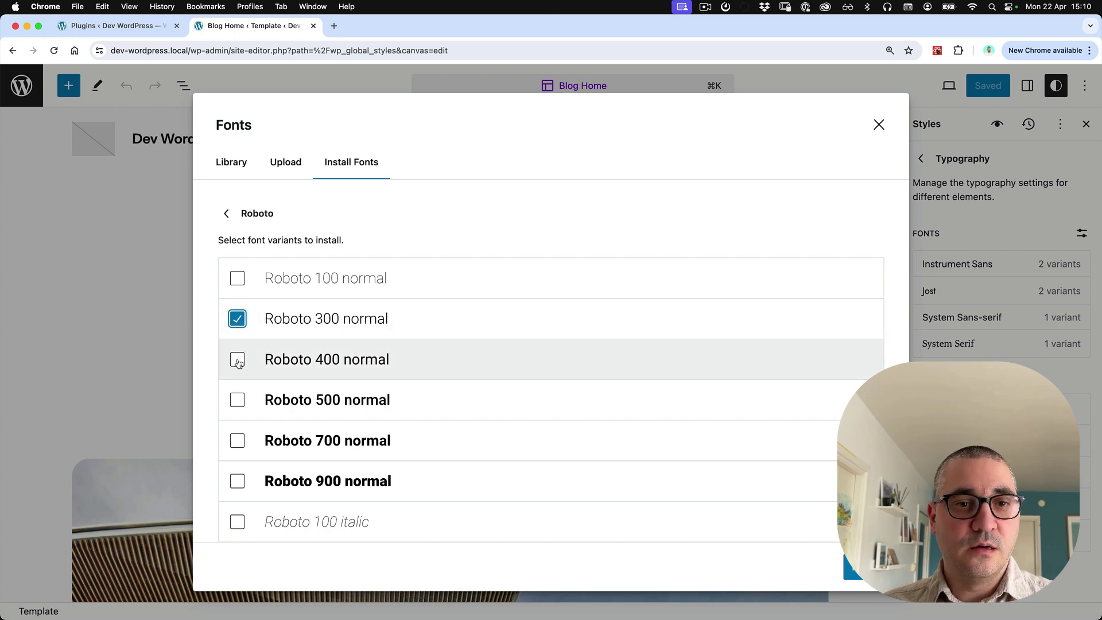
click(238, 362)
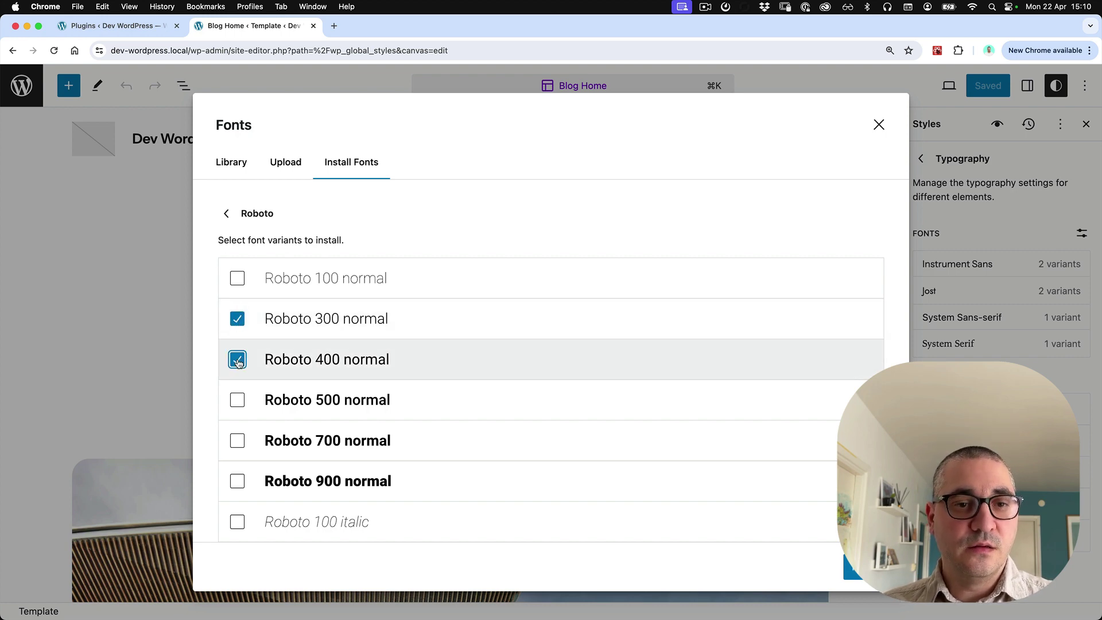
click(239, 441)
scroll(367, 451, down, 1)
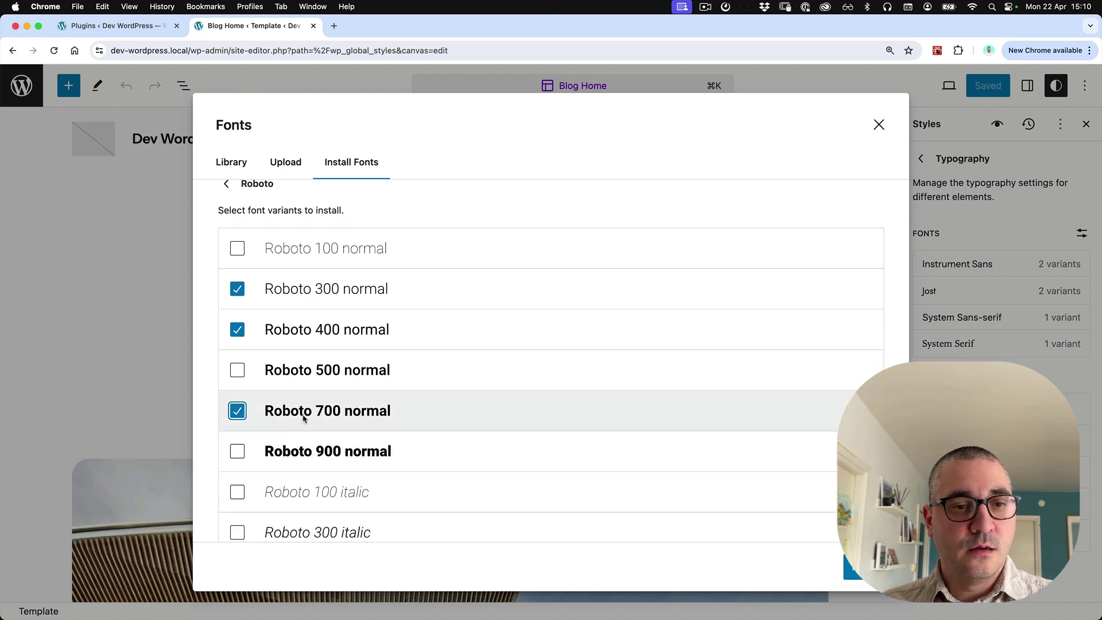
click(236, 451)
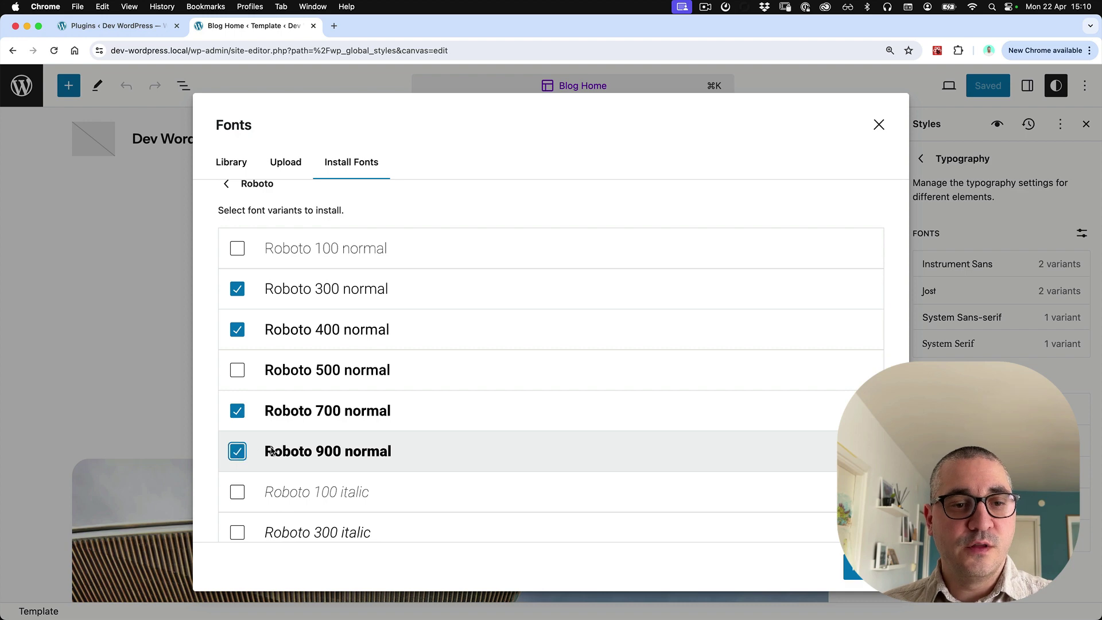
scroll(298, 446, down, 1)
scroll(296, 446, down, 5)
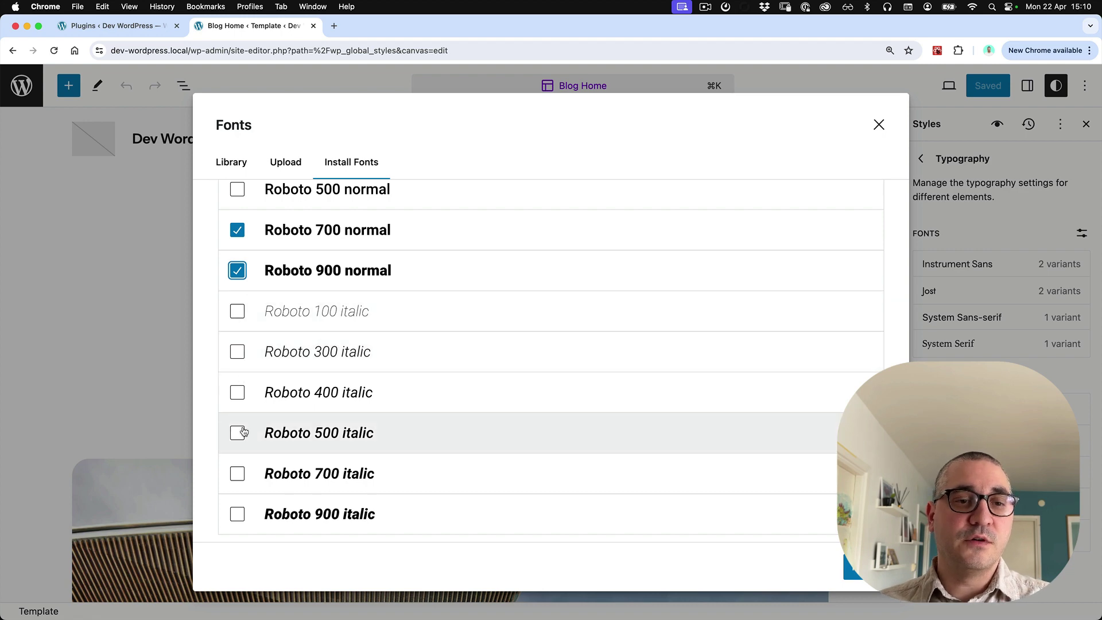
scroll(309, 408, up, 3)
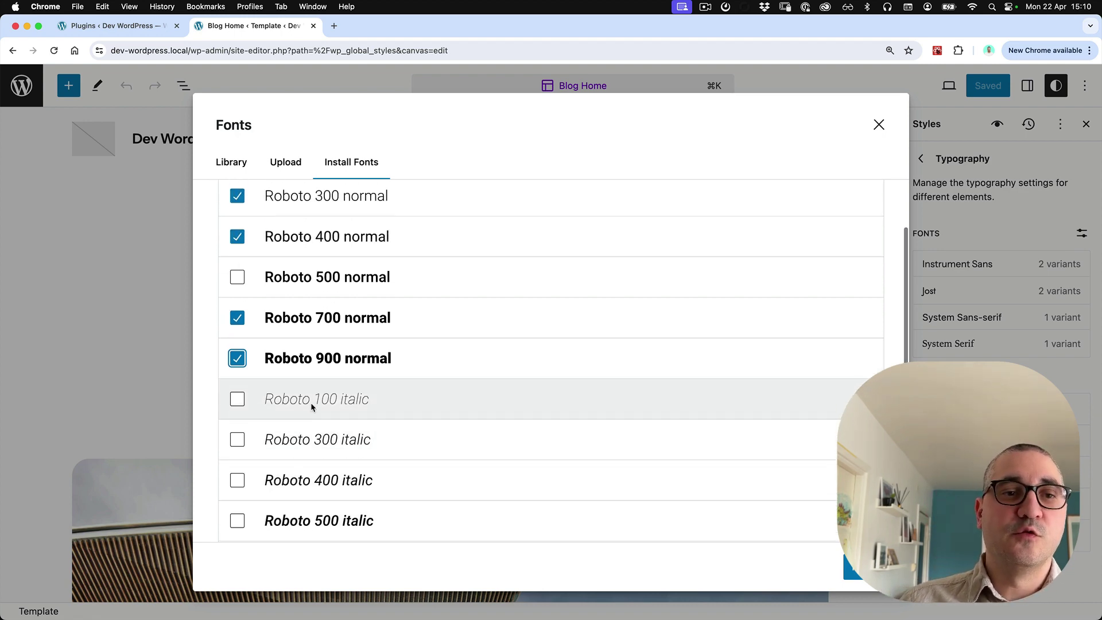
scroll(331, 412, up, 2)
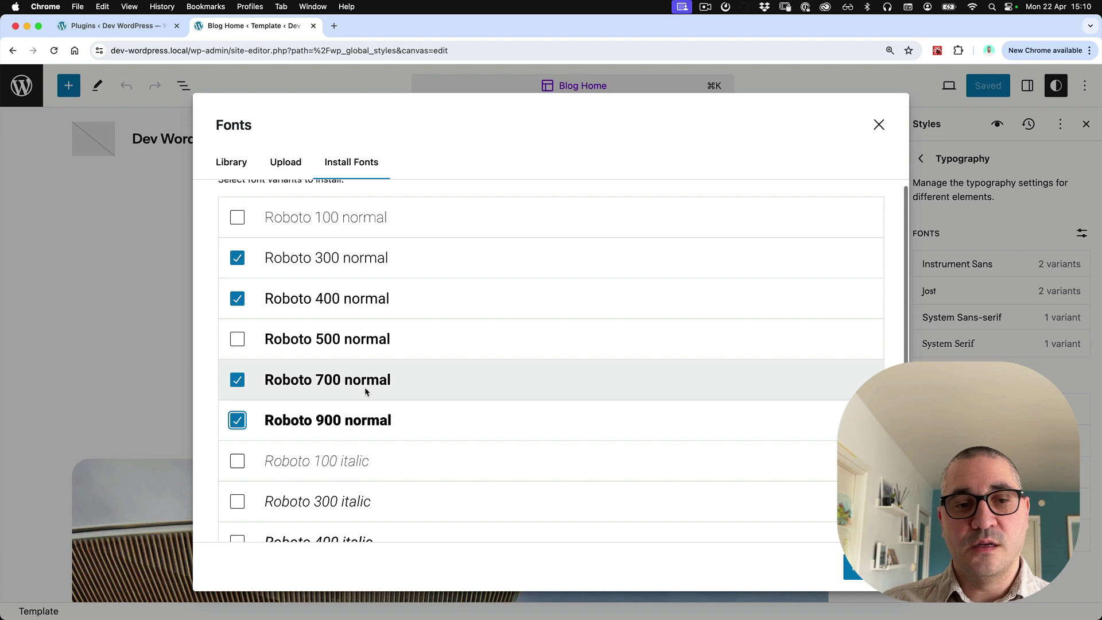
scroll(329, 386, down, 2)
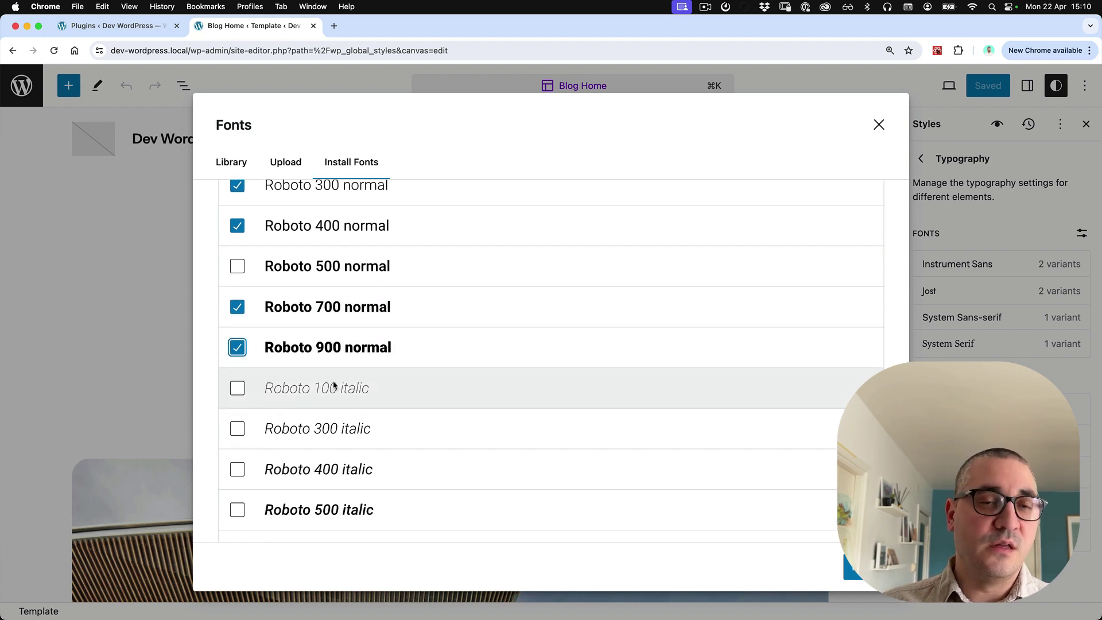
scroll(333, 386, up, 1)
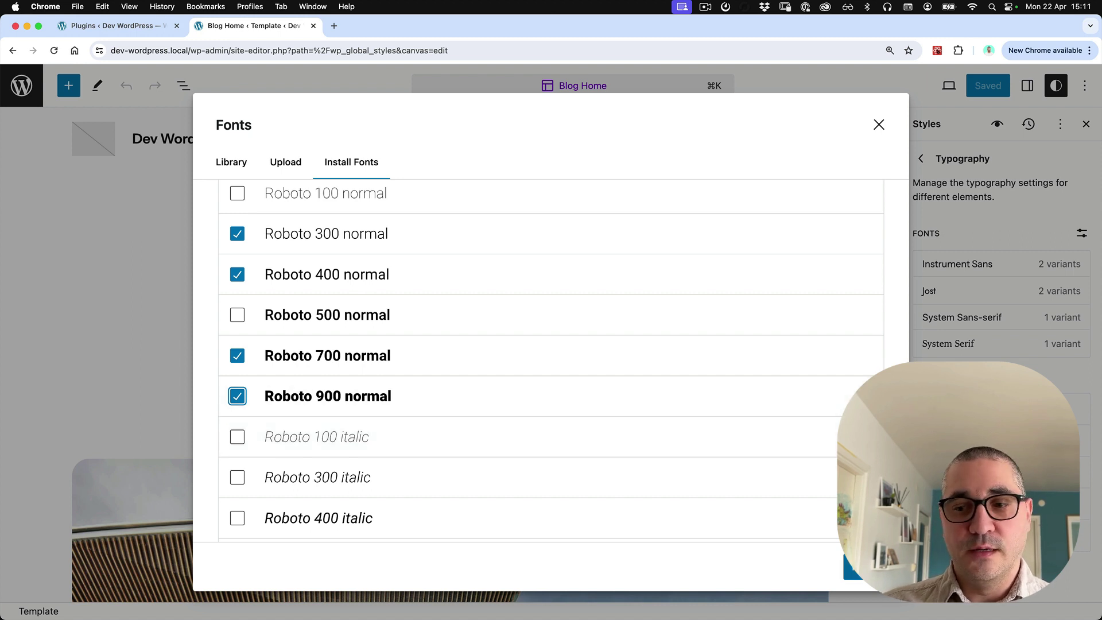
Install the four Roboto variants and open Roboto in the font Library.
click(853, 567)
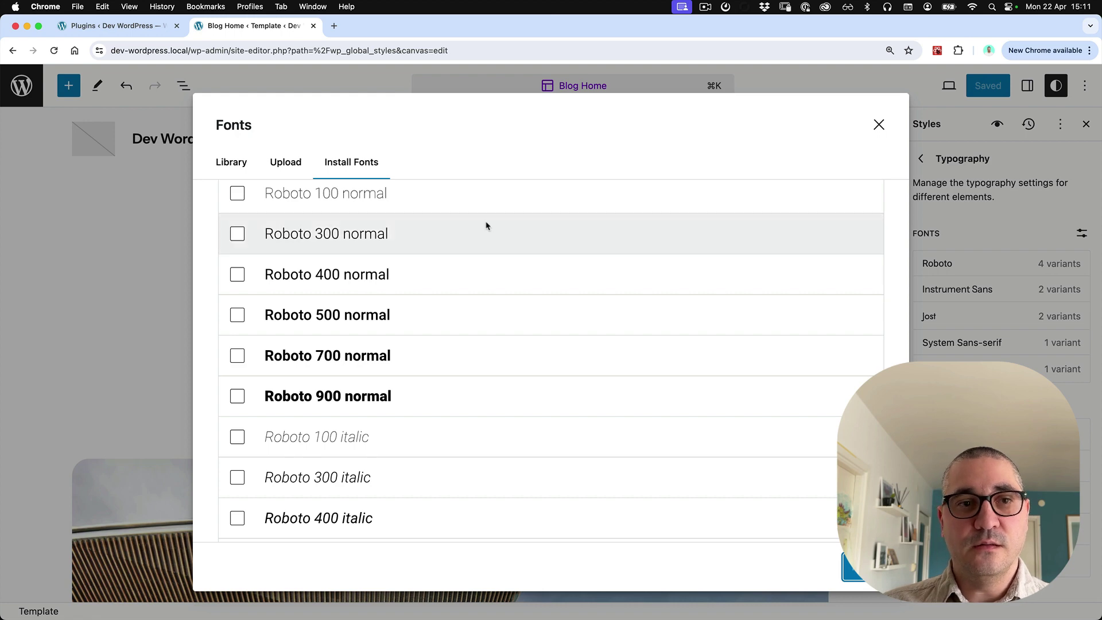
click(241, 164)
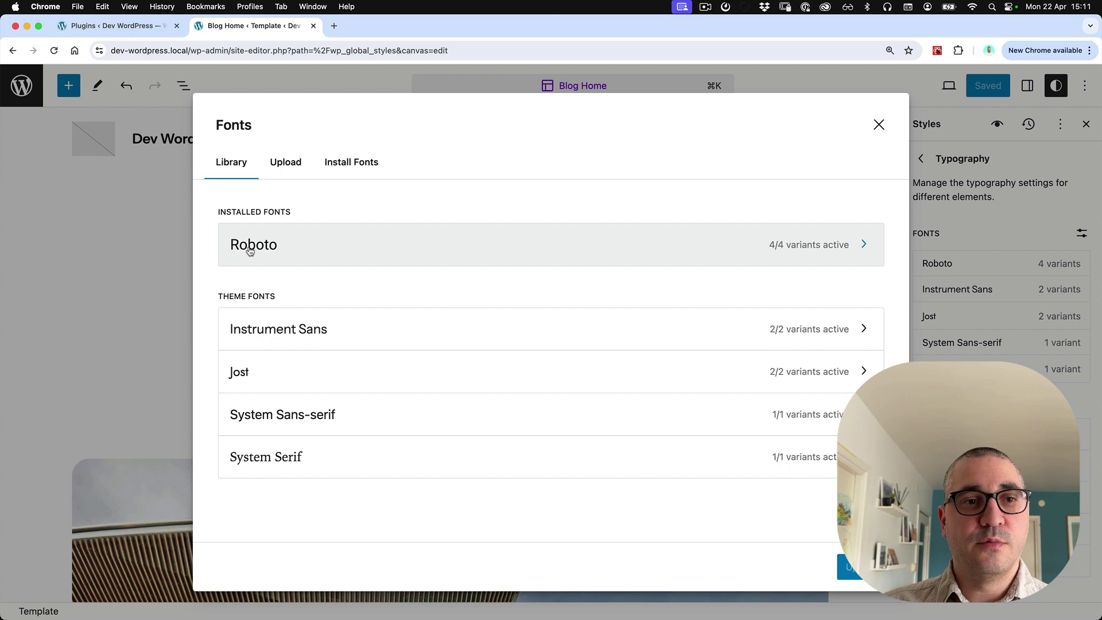
click(276, 250)
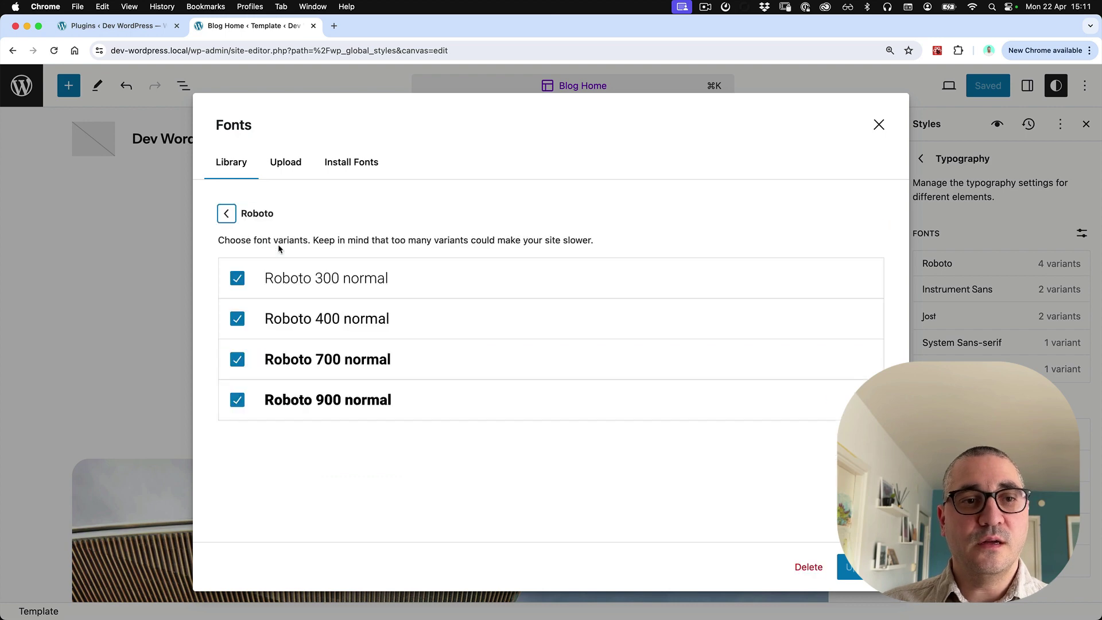
Toggle Roboto's 700 and 900 variants off and back on, then update so all four stay active.
click(235, 402)
click(237, 359)
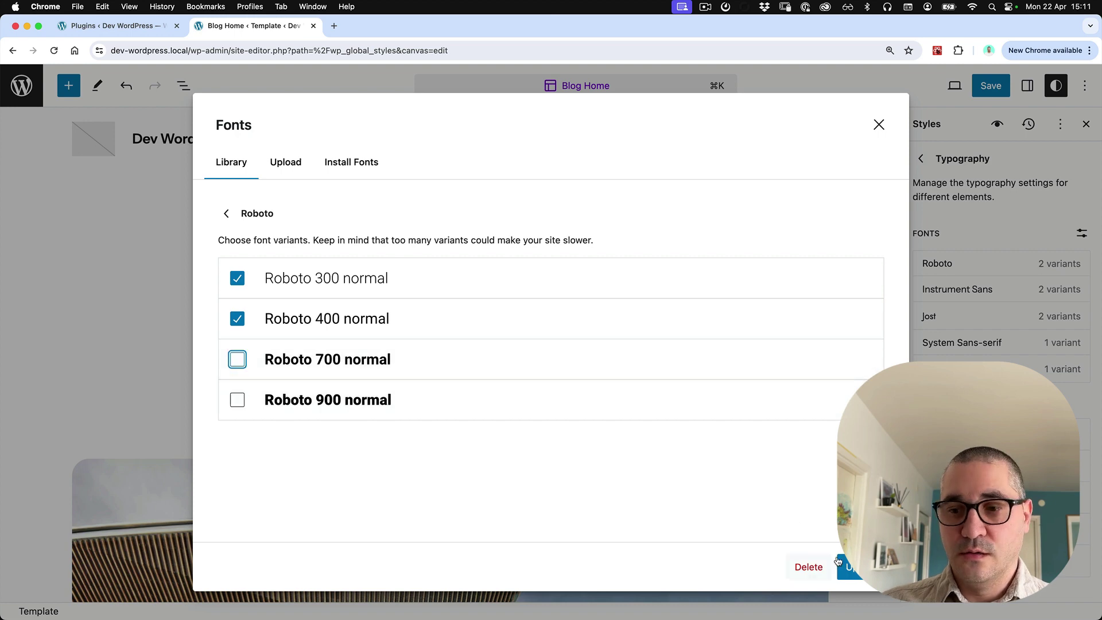
click(237, 360)
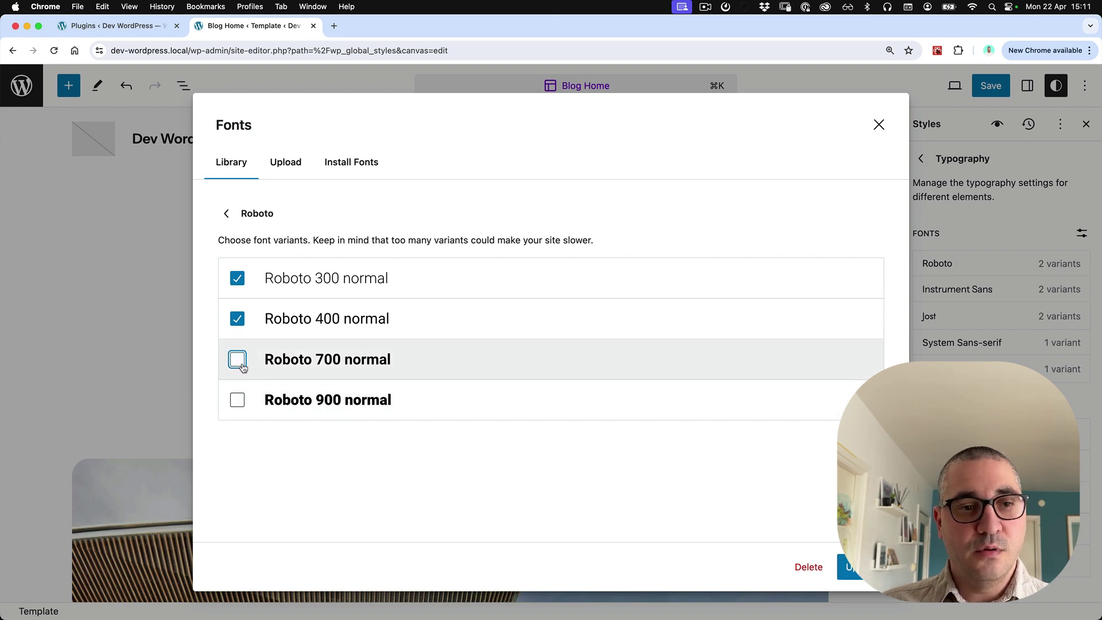
click(238, 400)
click(848, 566)
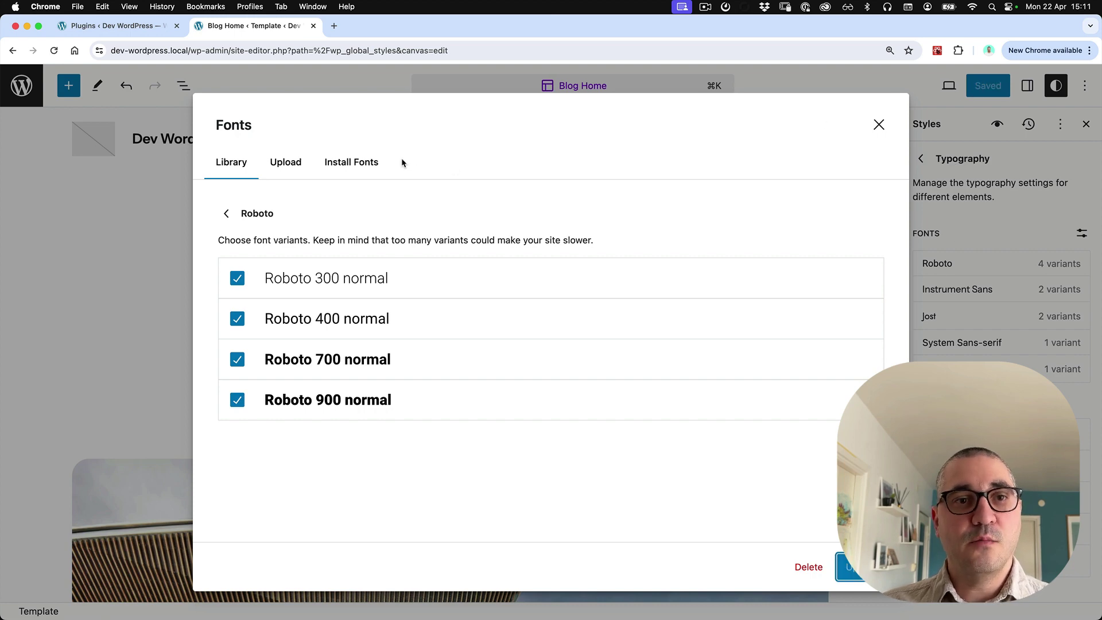
In Finder, open the site's app > public > wp-content > uploads > fonts folder.
key(super+Tab)
key(super+Tab)
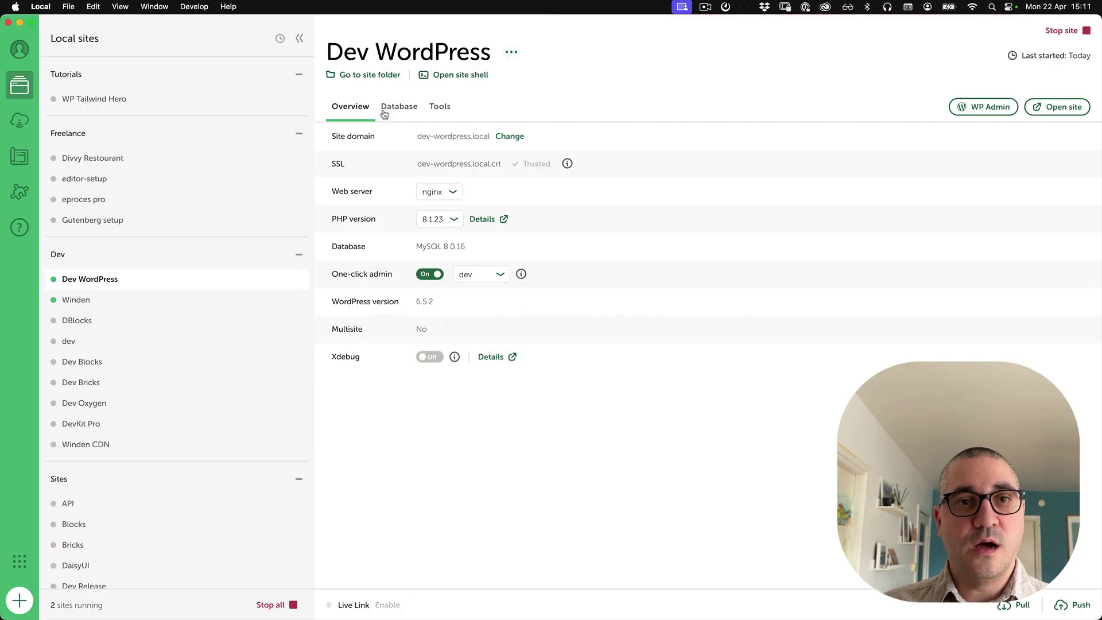
click(365, 81)
double_click(457, 175)
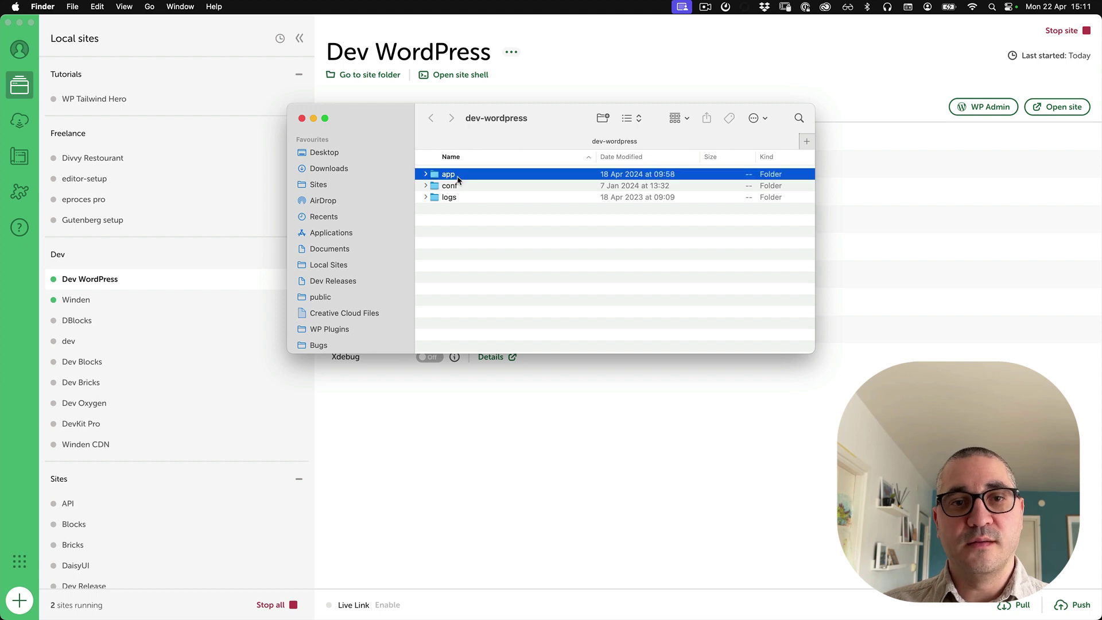
double_click(457, 176)
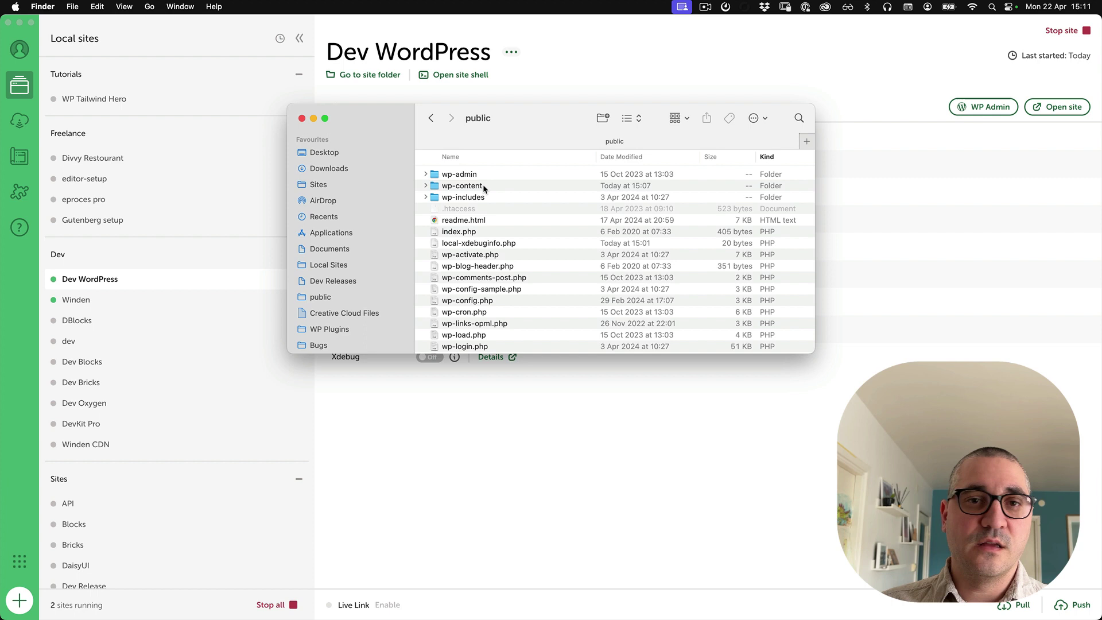
click(483, 185)
key(super+Down)
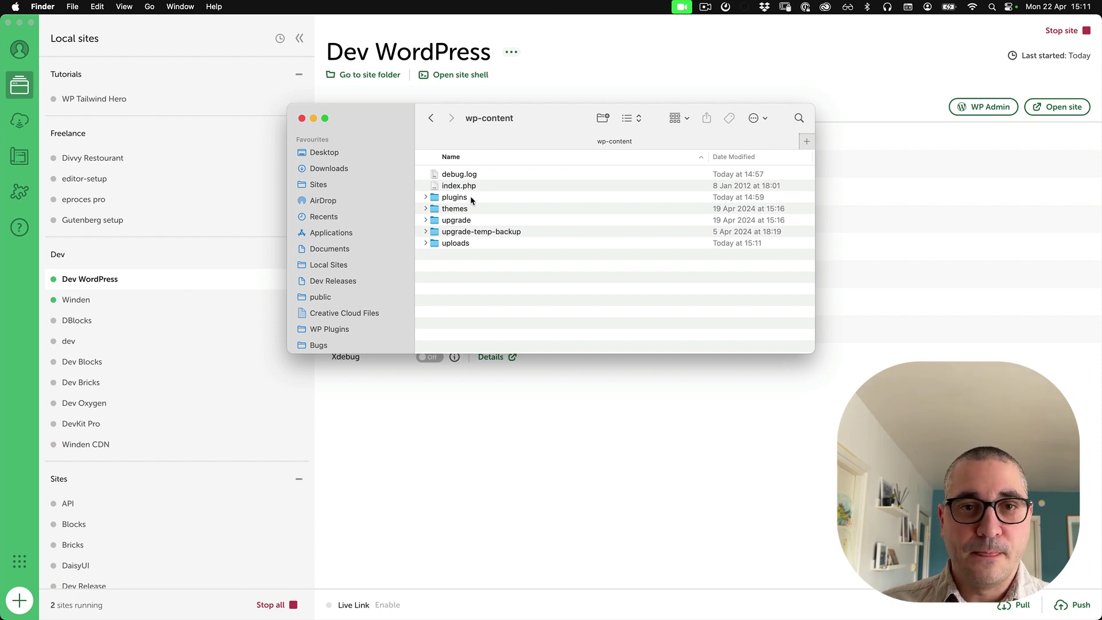
click(479, 243)
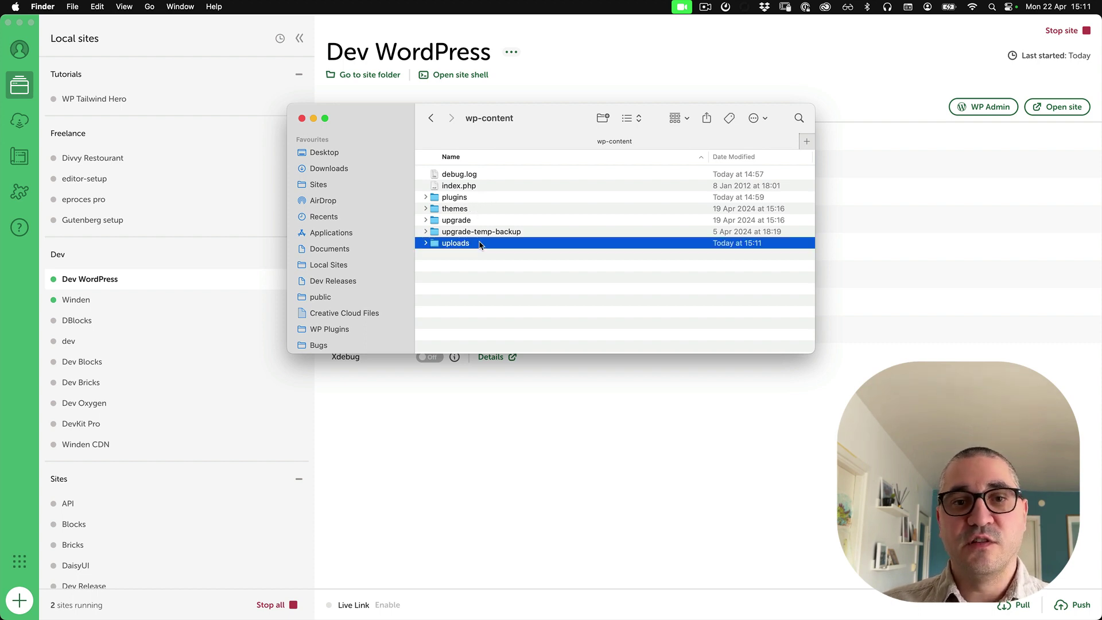
key(super+Down)
click(473, 198)
key(super+Down)
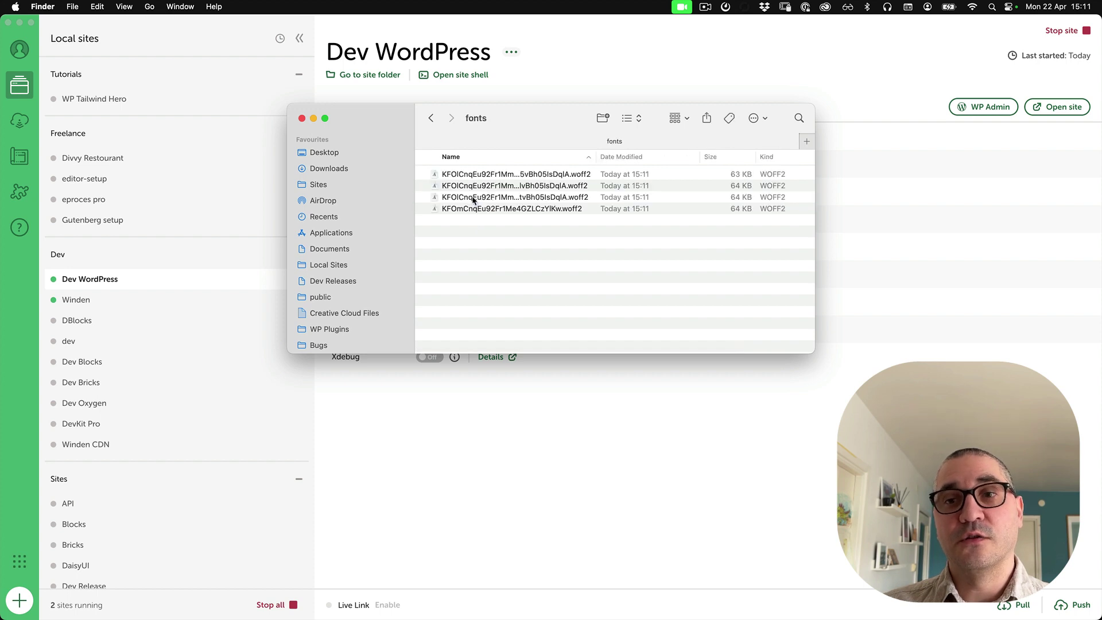
Screenshot the fonts folder window with Cmd+Shift+4 and Space.
key(super+shift+4)
key(space)
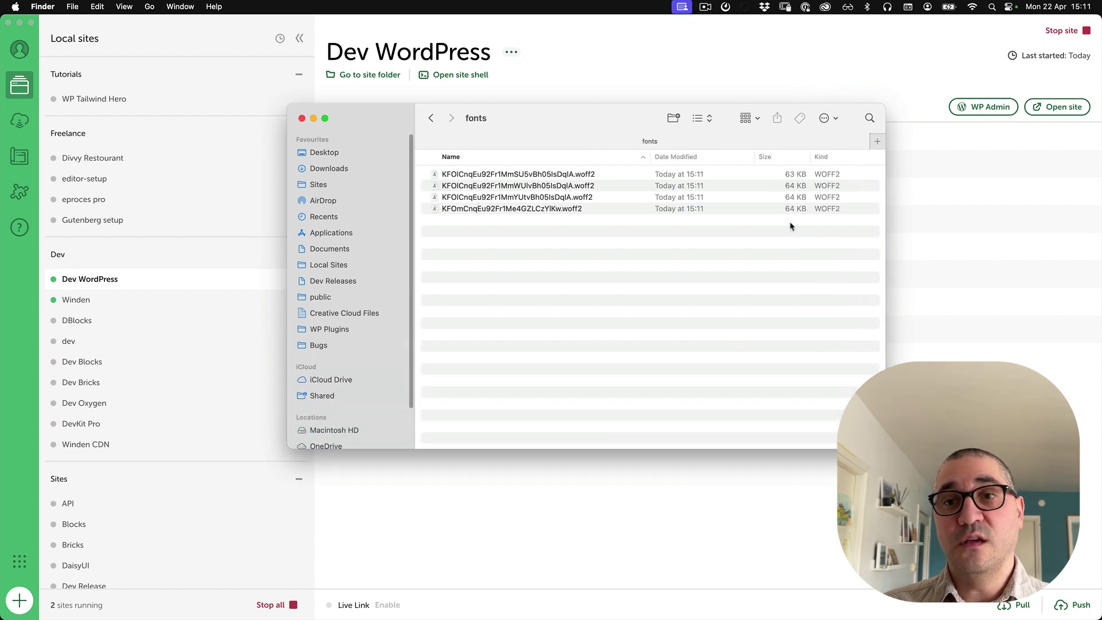
click(735, 134)
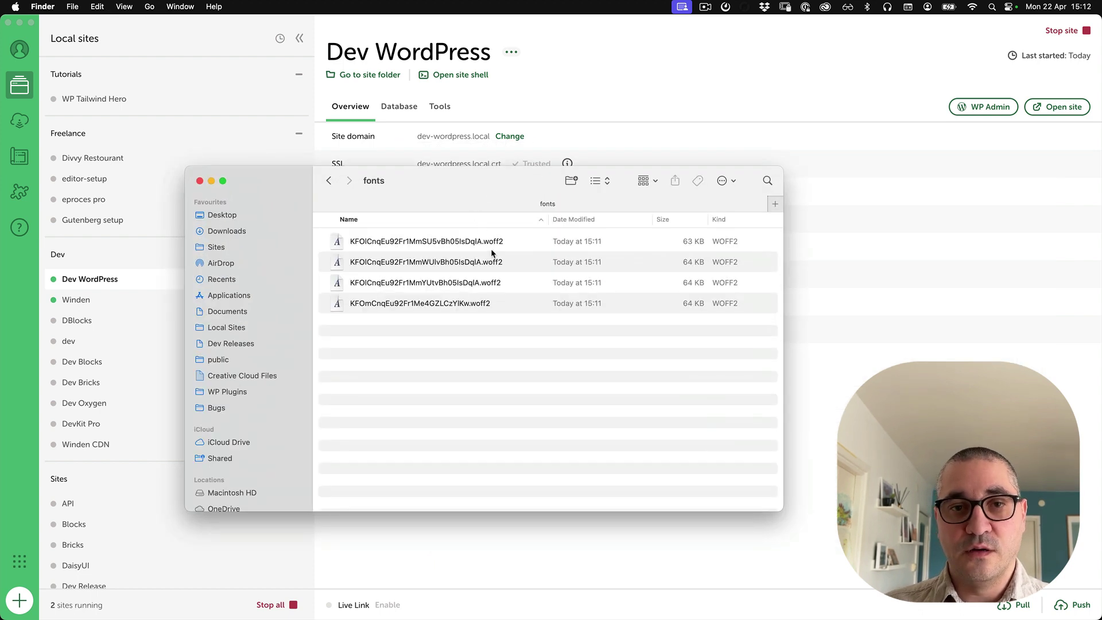
click(491, 250)
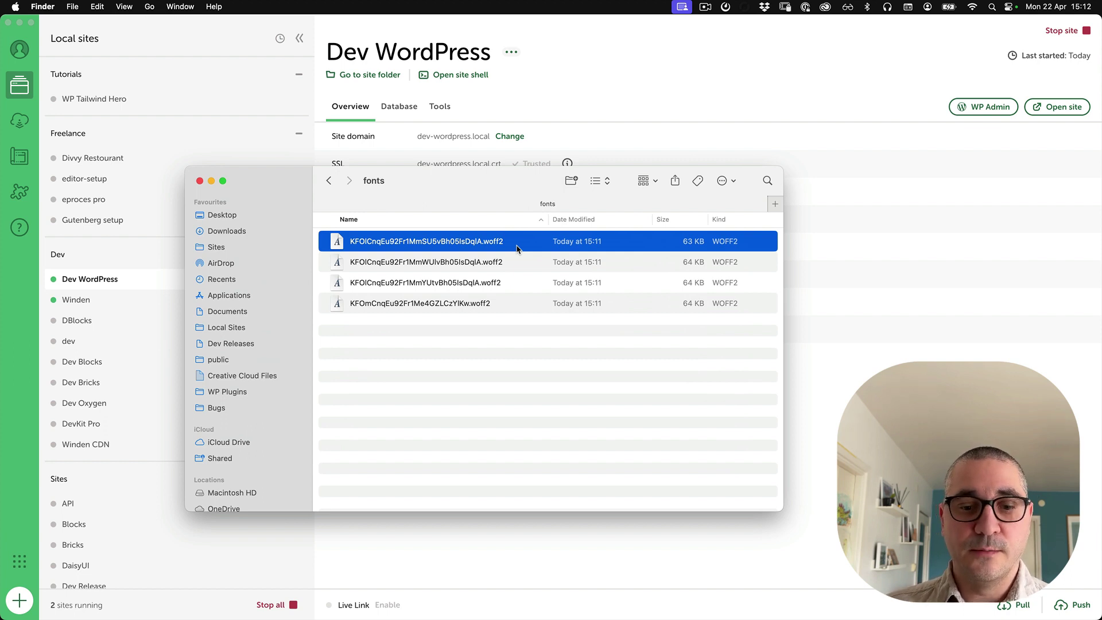
click(507, 308)
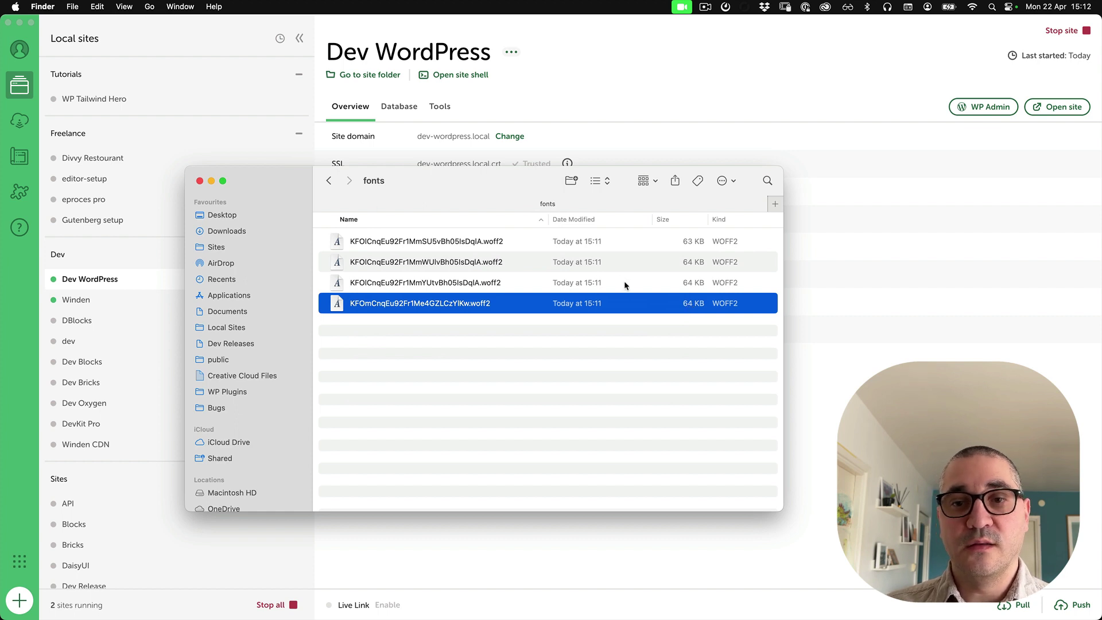
key(Up)
key(Up)
key(Up)
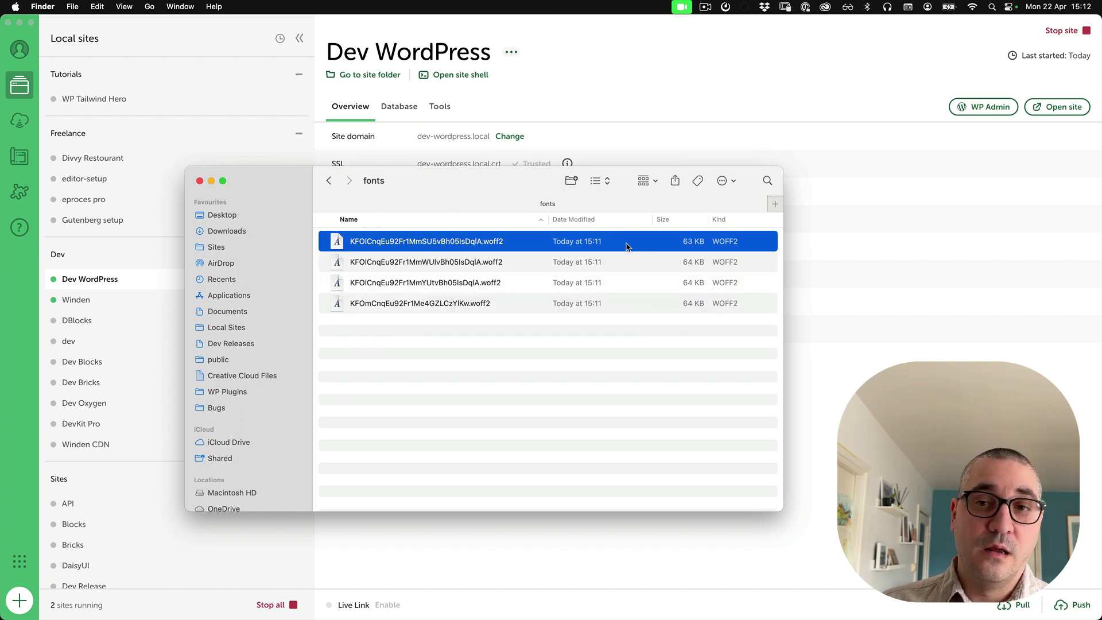
click(620, 302)
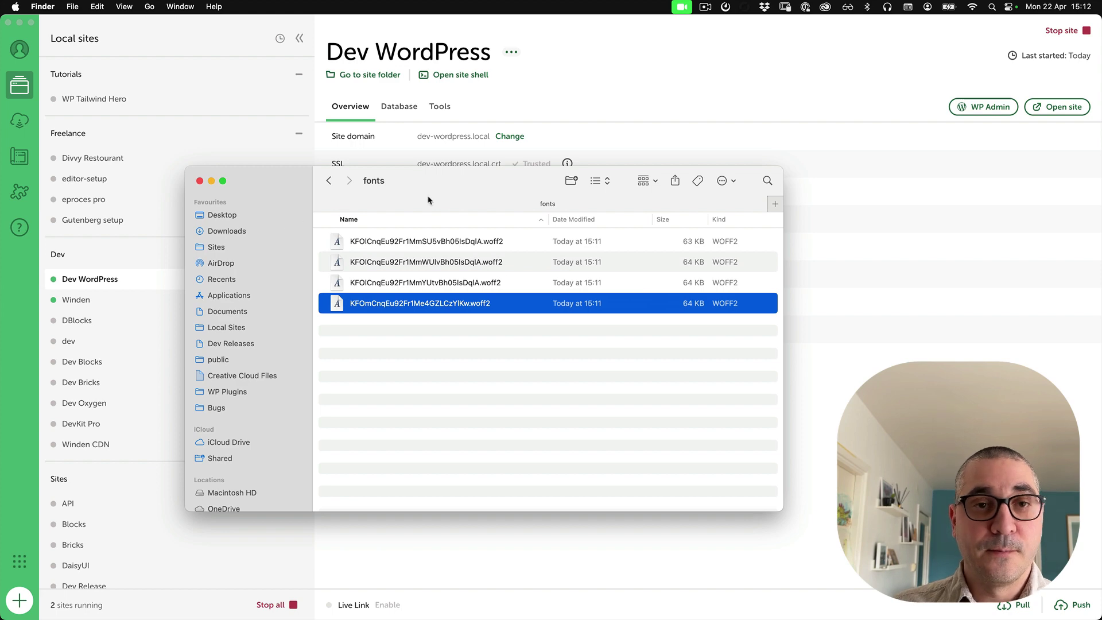
drag(427, 200, 583, 200)
key(super+Tab)
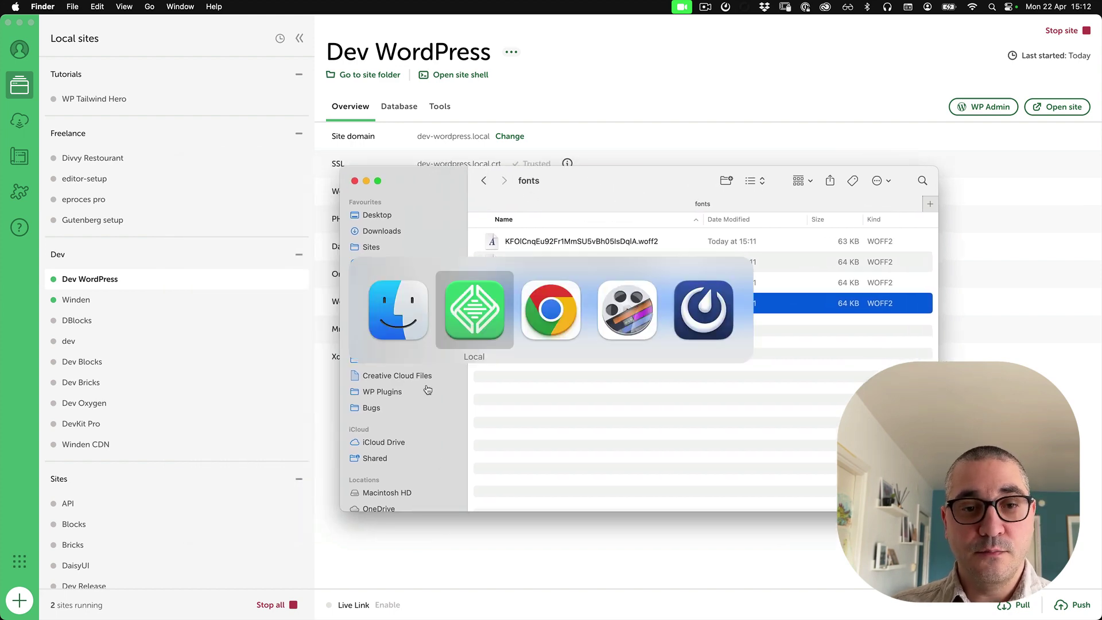
Close the site editor's Fonts dialog and start adding a Google font in Font Hero settings.
key(super+Tab)
click(98, 103)
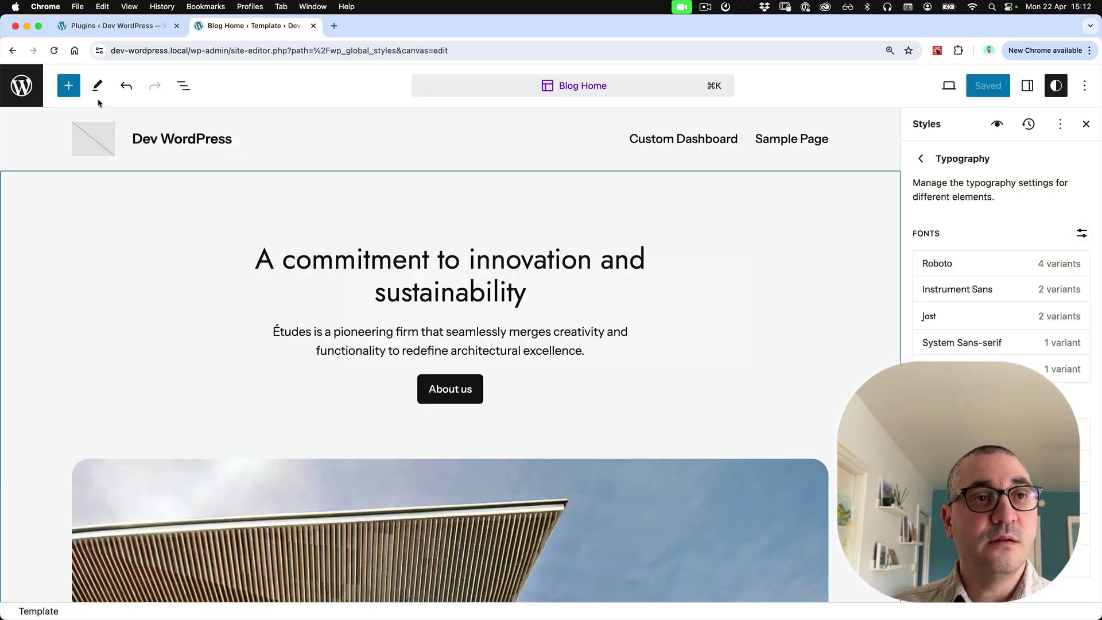
click(125, 29)
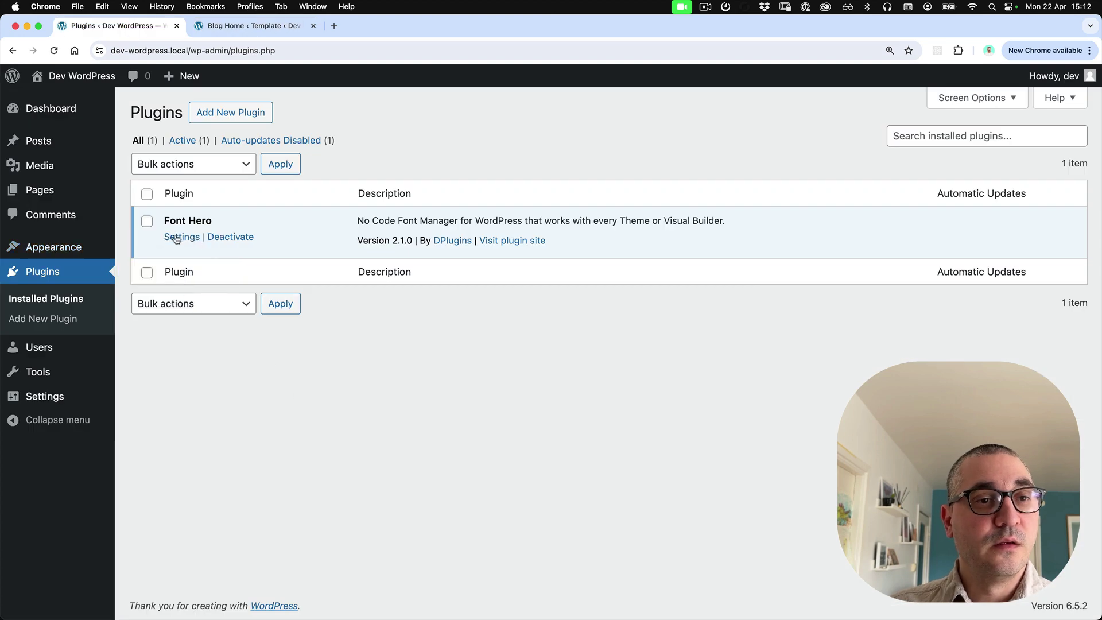
click(177, 237)
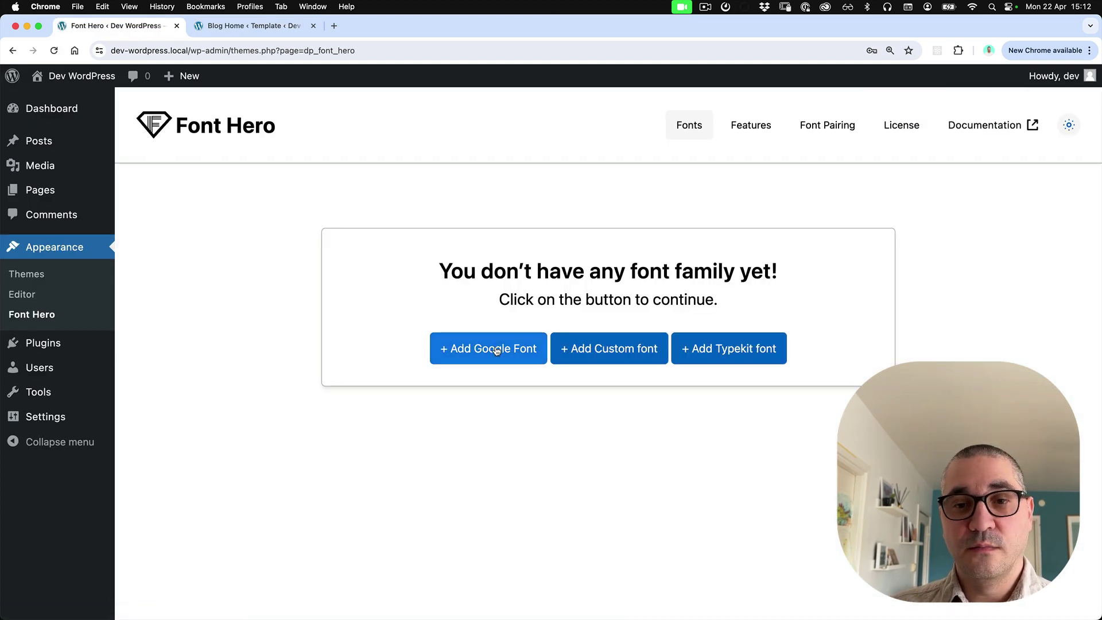
click(497, 350)
click(472, 234)
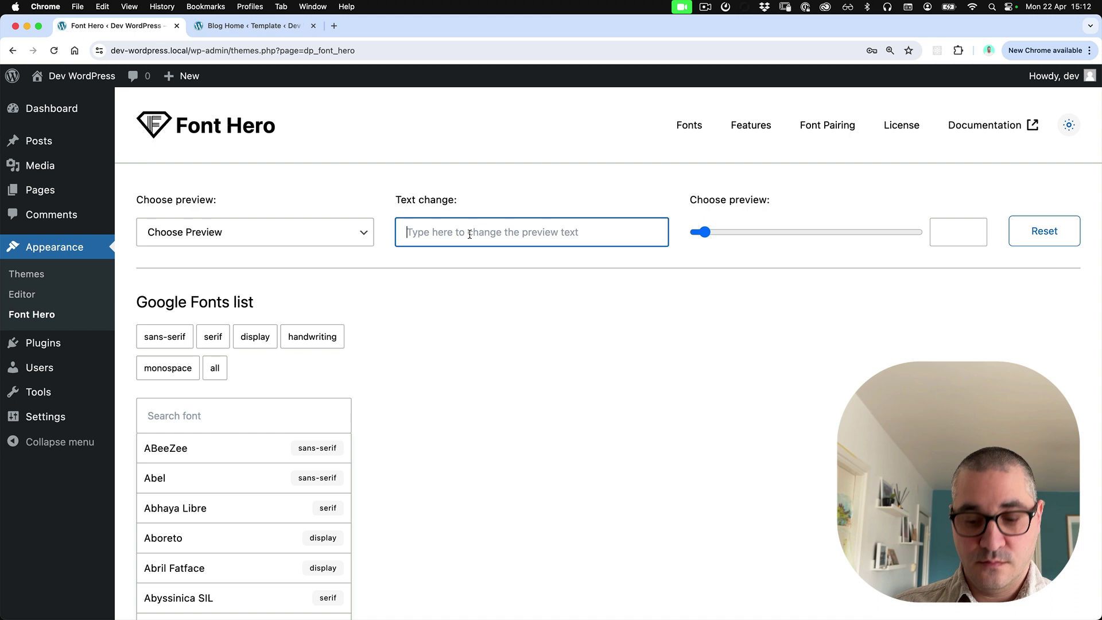
text(roboto)
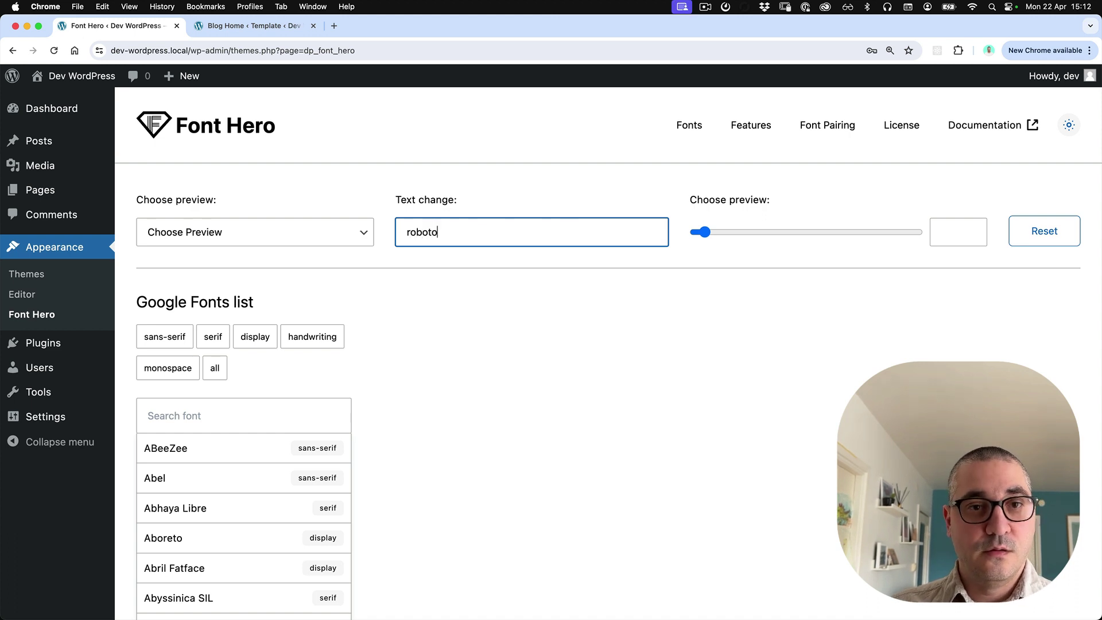
key(super+a)
key(BackSpace)
Search the Google font list for 'roboto' and select Roboto.
click(209, 417)
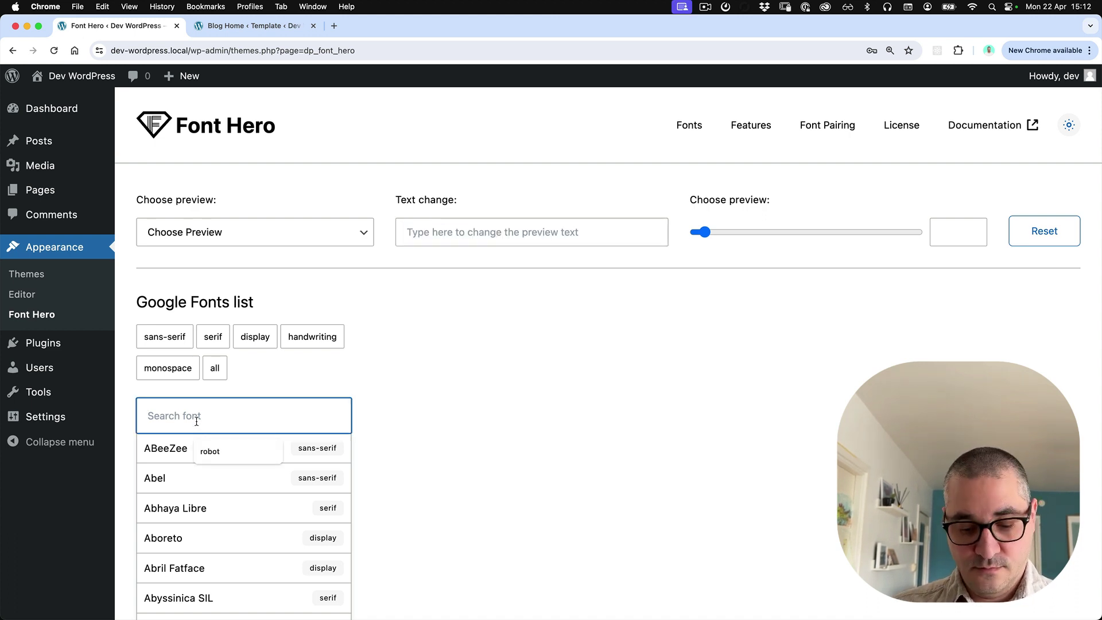
text(roboto)
scroll(454, 376, down, 1)
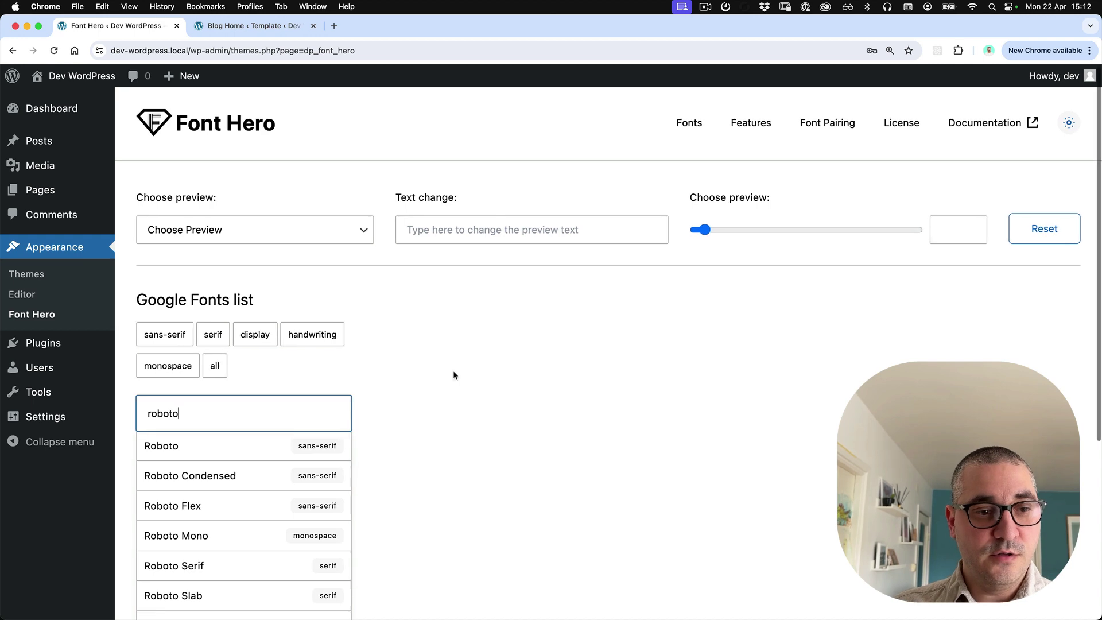
click(201, 451)
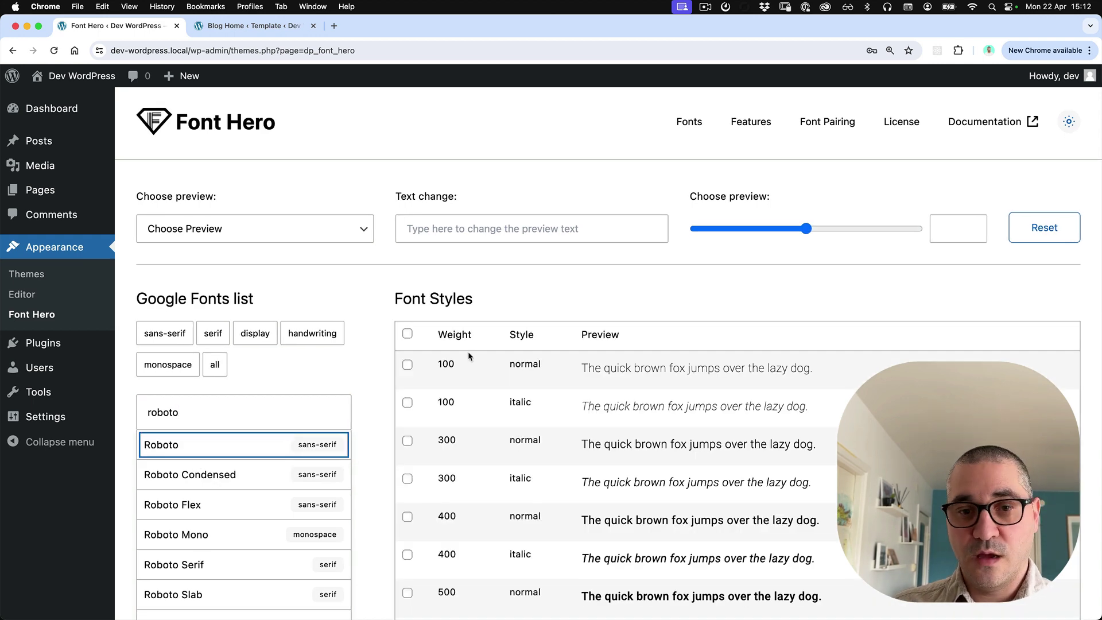
scroll(577, 411, down, 1)
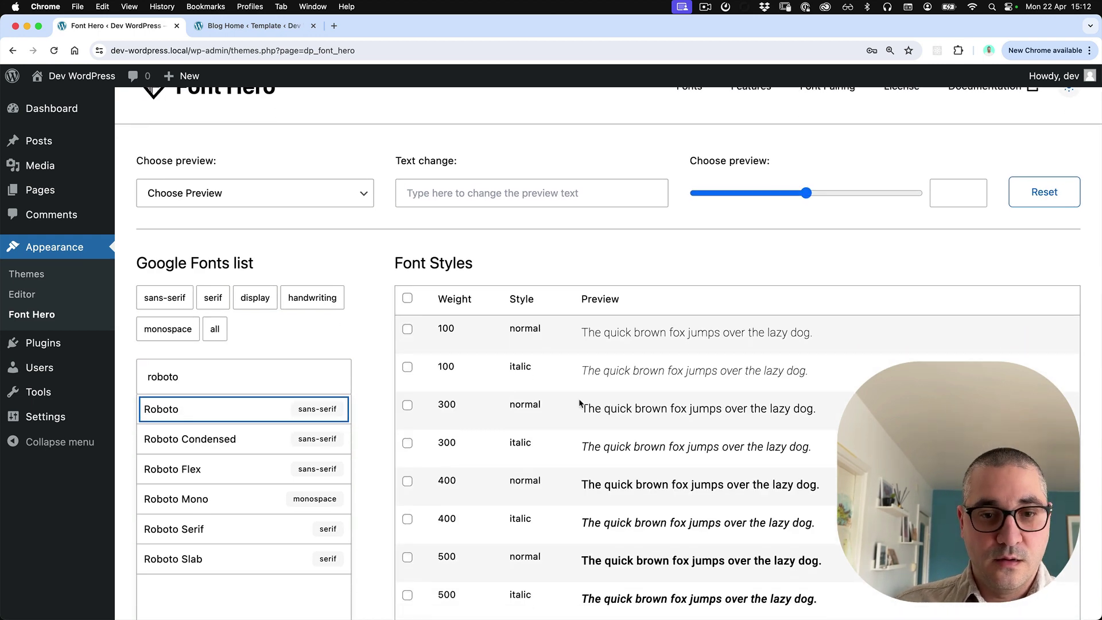
Include Roboto's 300, 400, 700 and 900 normal weights.
click(408, 402)
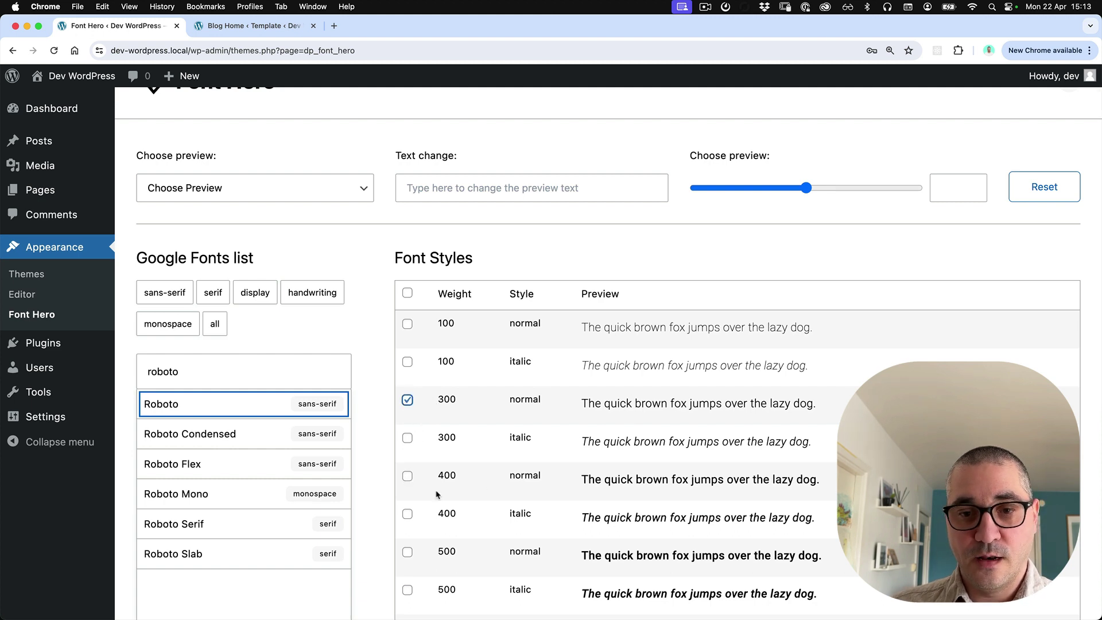
click(407, 476)
scroll(486, 442, down, 4)
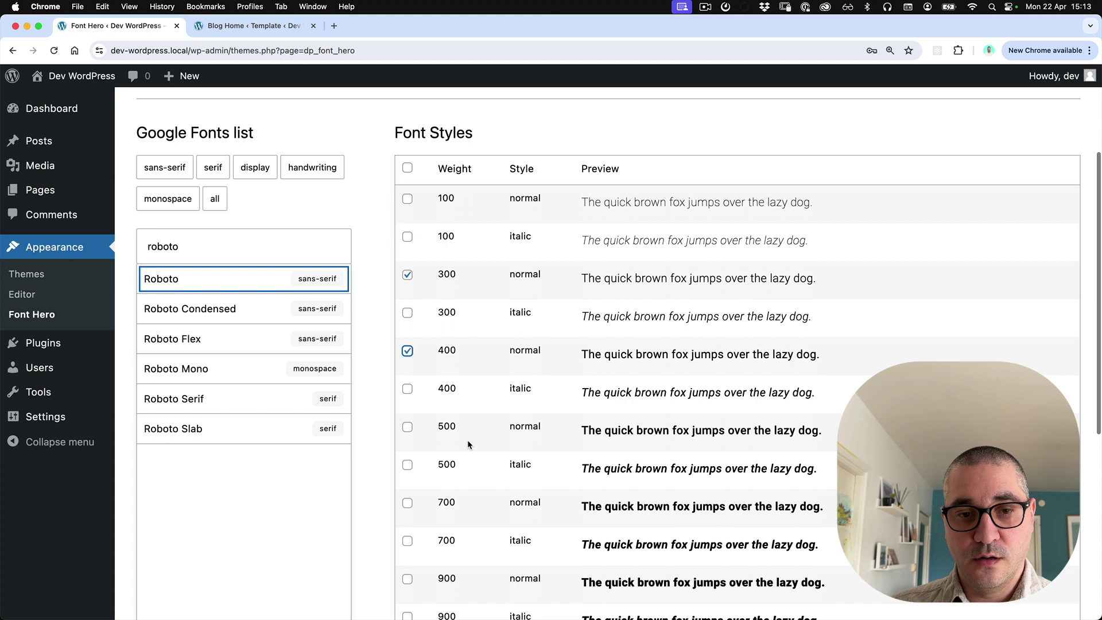
click(407, 503)
click(407, 579)
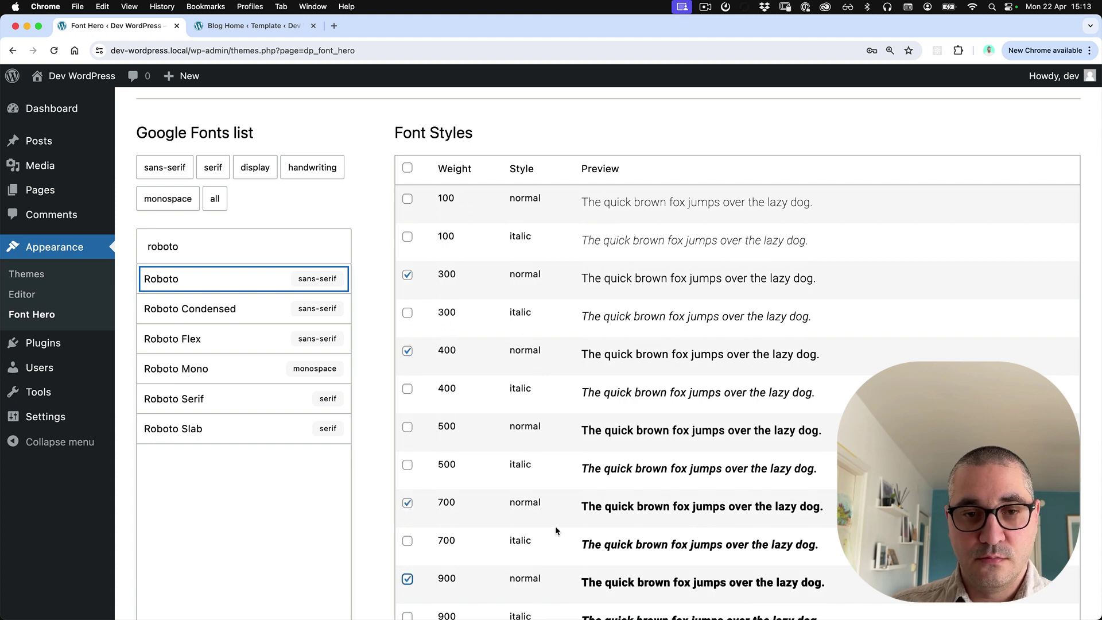
scroll(556, 524, down, 9)
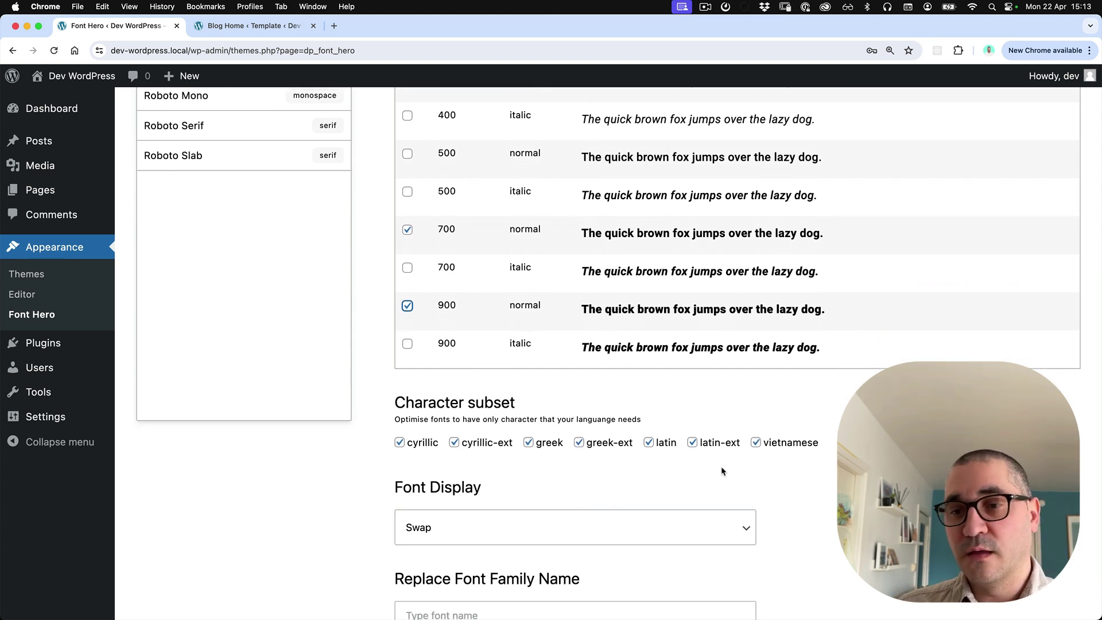
scroll(714, 468, up, 1)
scroll(710, 468, down, 1)
Untick latin-ext, vietnamese, greek-ext, greek, cyrillic-ext and cyrillic, keeping only latin.
click(713, 446)
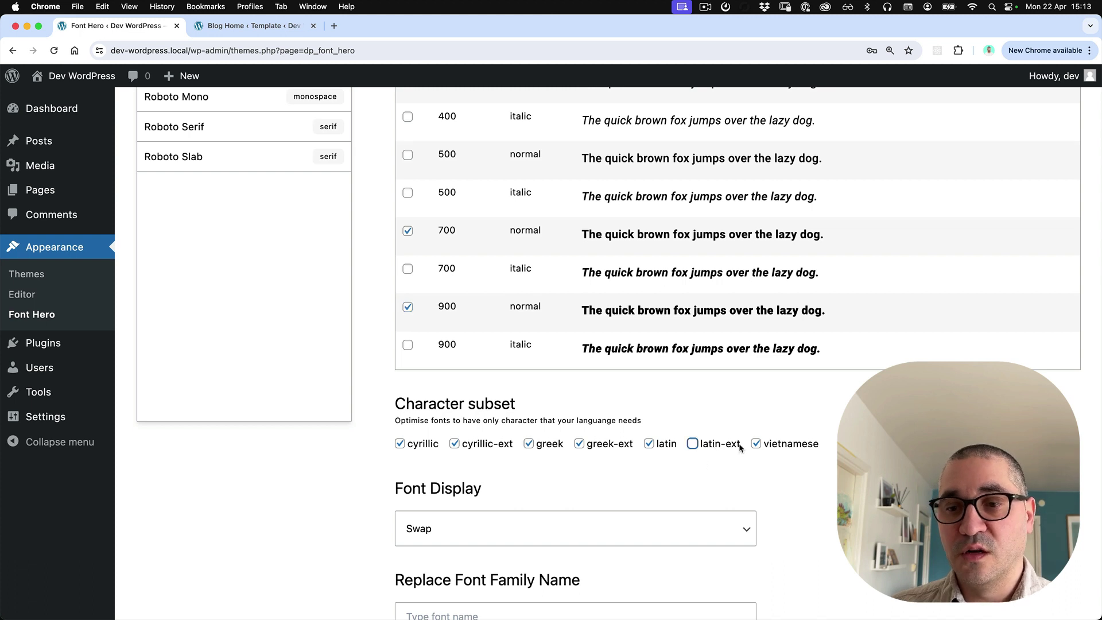
click(789, 448)
scroll(789, 448, down, 1)
click(602, 444)
click(528, 443)
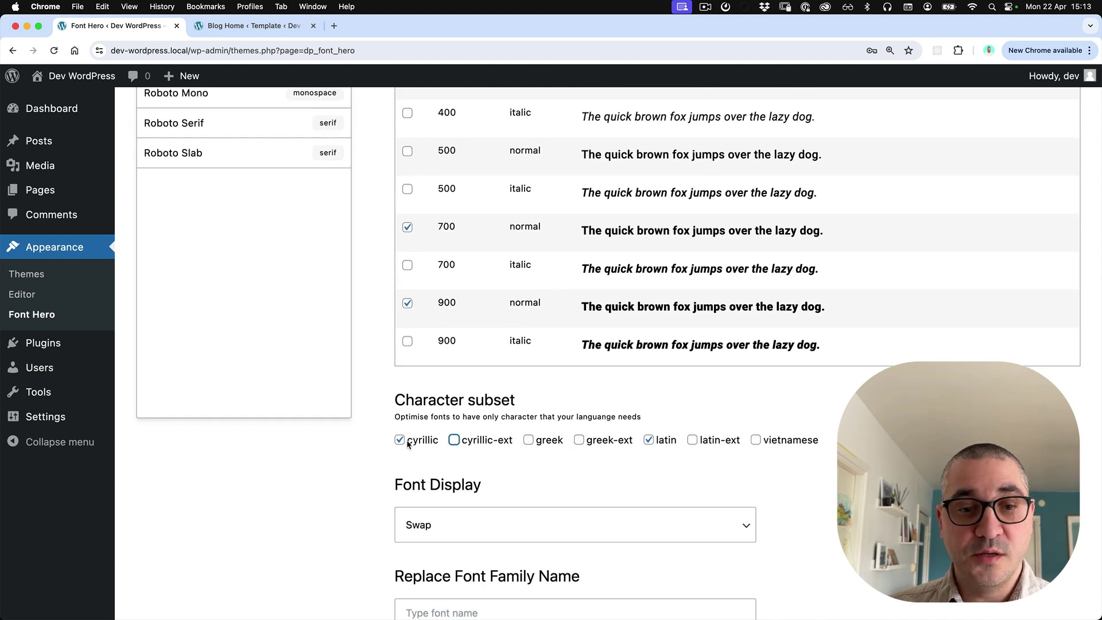
click(454, 443)
click(407, 444)
scroll(535, 456, down, 5)
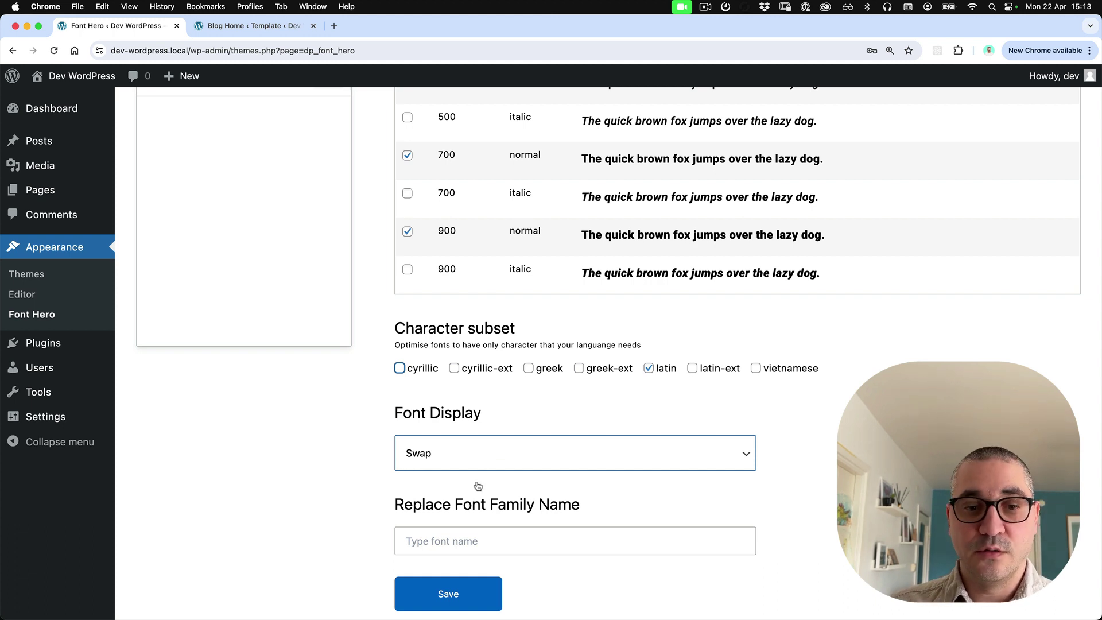
Save Roboto in Font Hero with weights 300, 400, 700, 900 Normal, Latin and Swap.
scroll(516, 504, up, 2)
scroll(516, 504, down, 3)
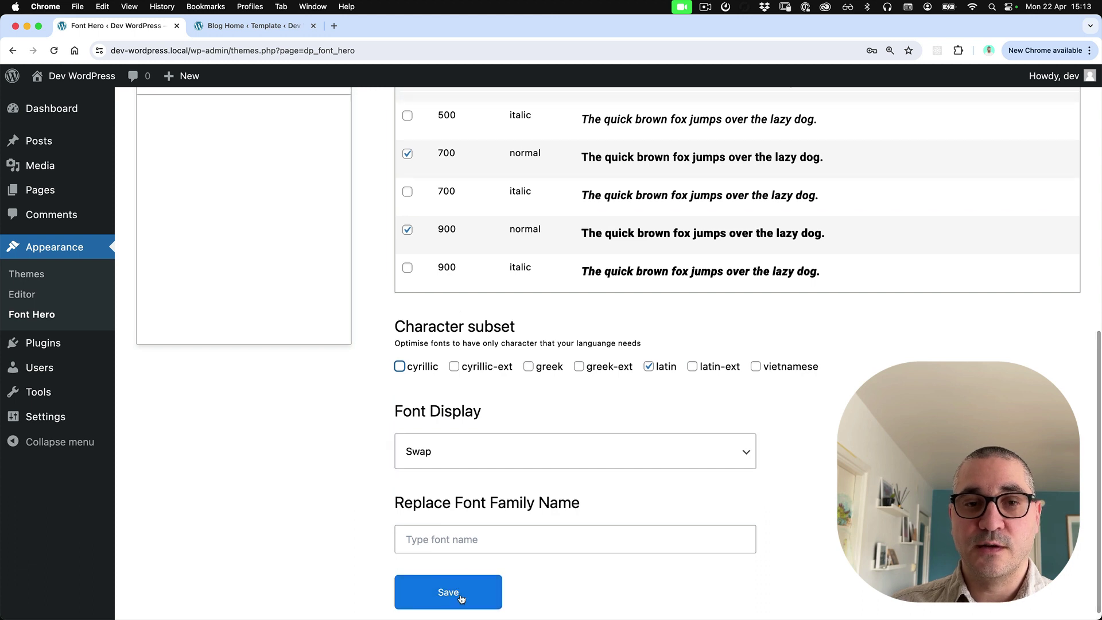
click(449, 593)
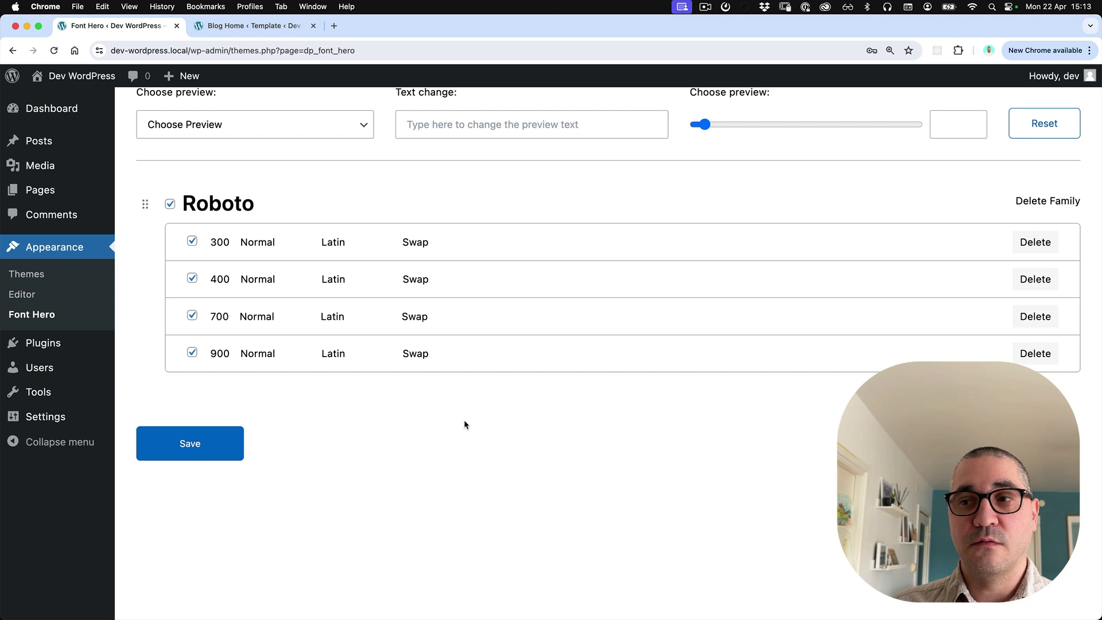
In Finder, go up to uploads and expand font-hero, google-fonts, roboto and fonts.
key(super+Tab)
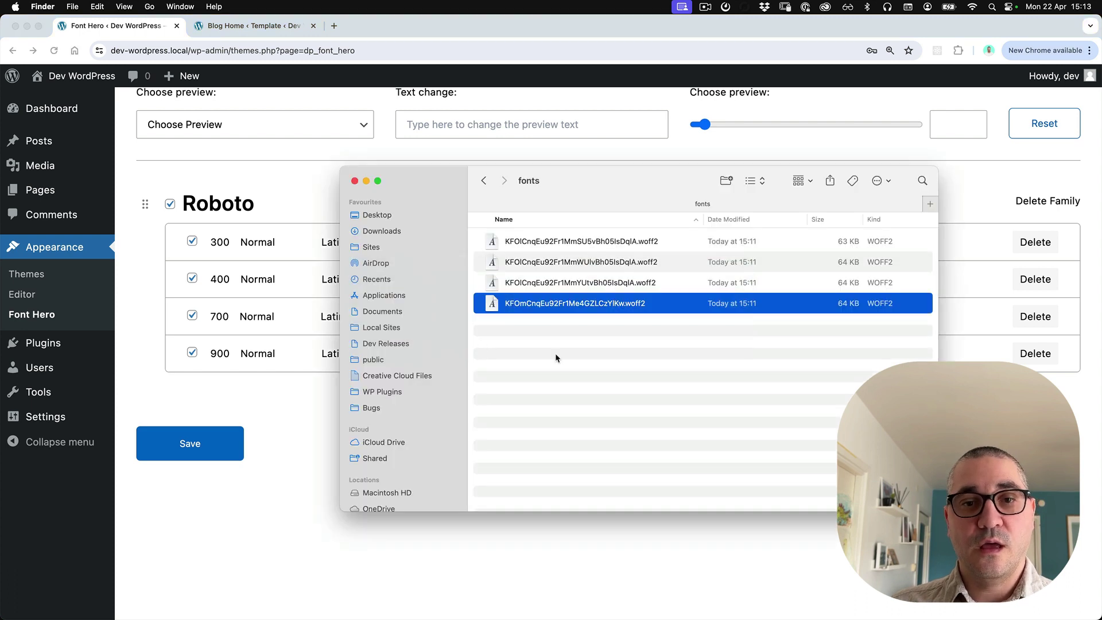
click(555, 355)
key(super+Up)
key(Up)
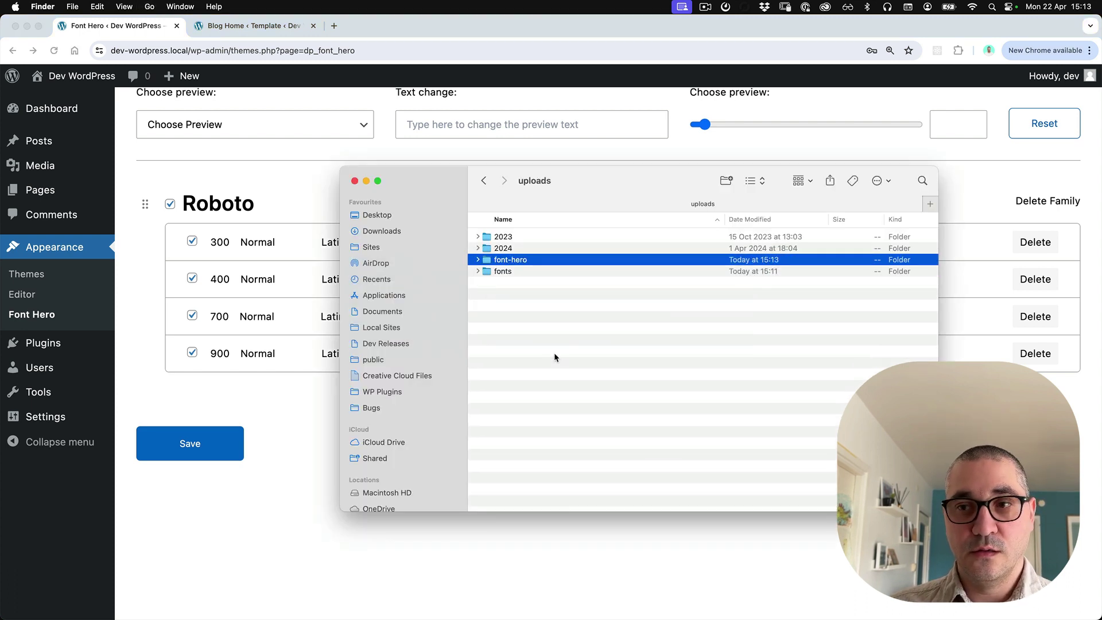
key(Right)
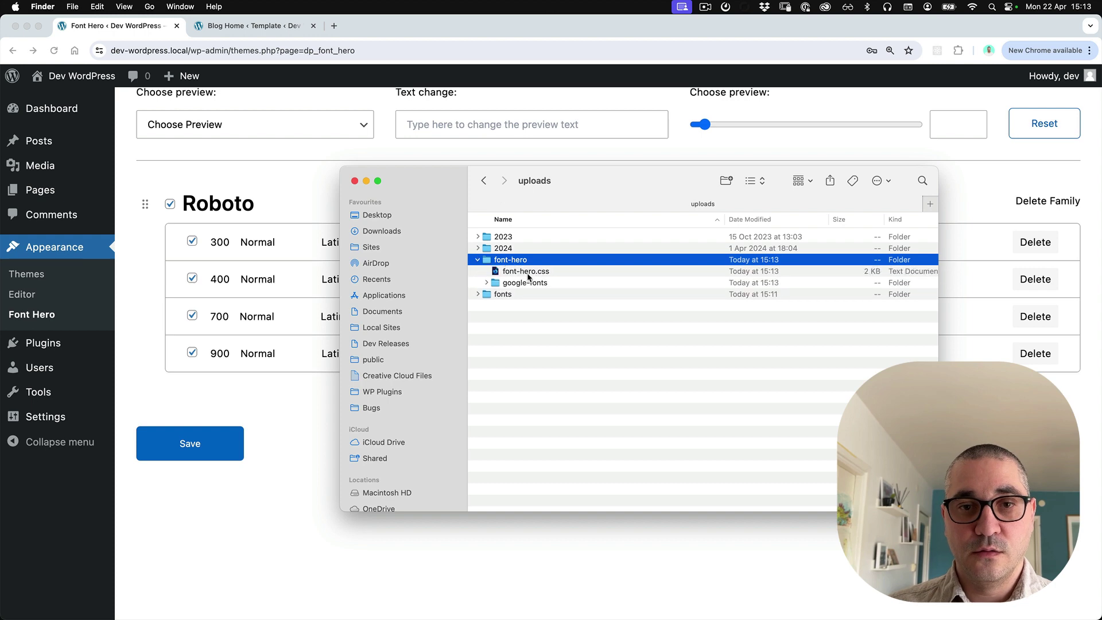
key(Down)
key(Down)
key(Right)
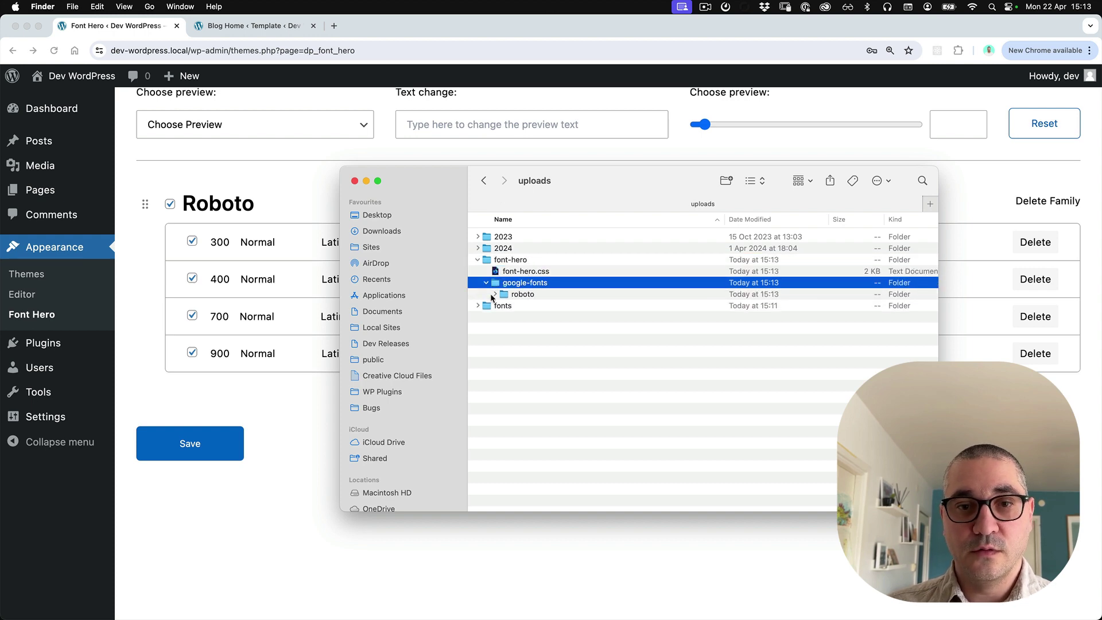
click(495, 293)
click(479, 351)
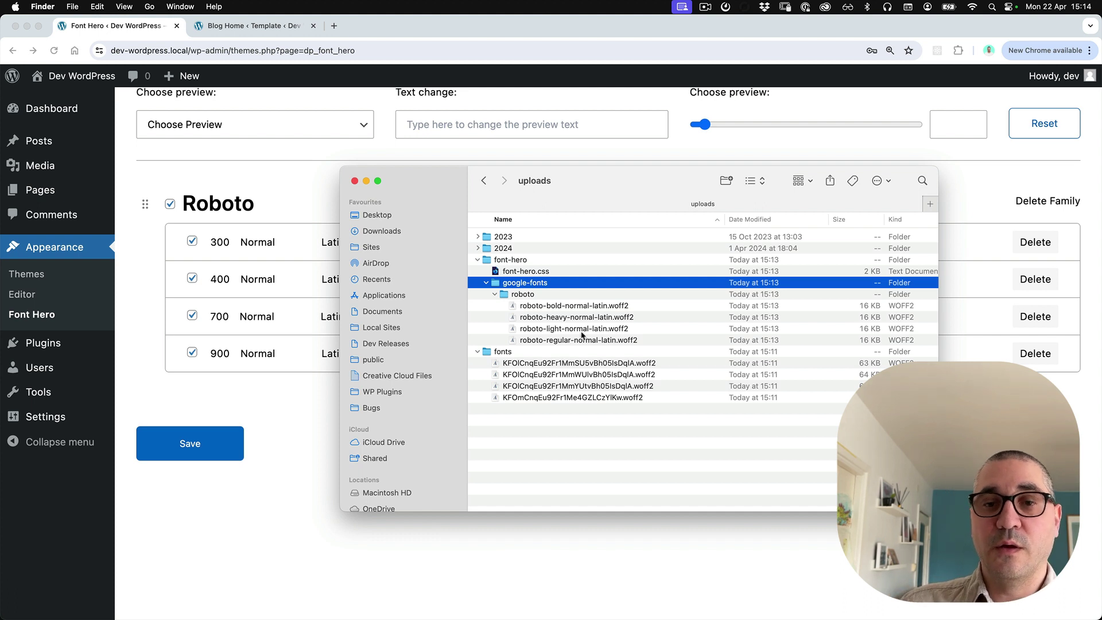
Enlarge the window to compare the 16 KB Roboto files with 63–64 KB ones, then return to WordPress.
click(574, 306)
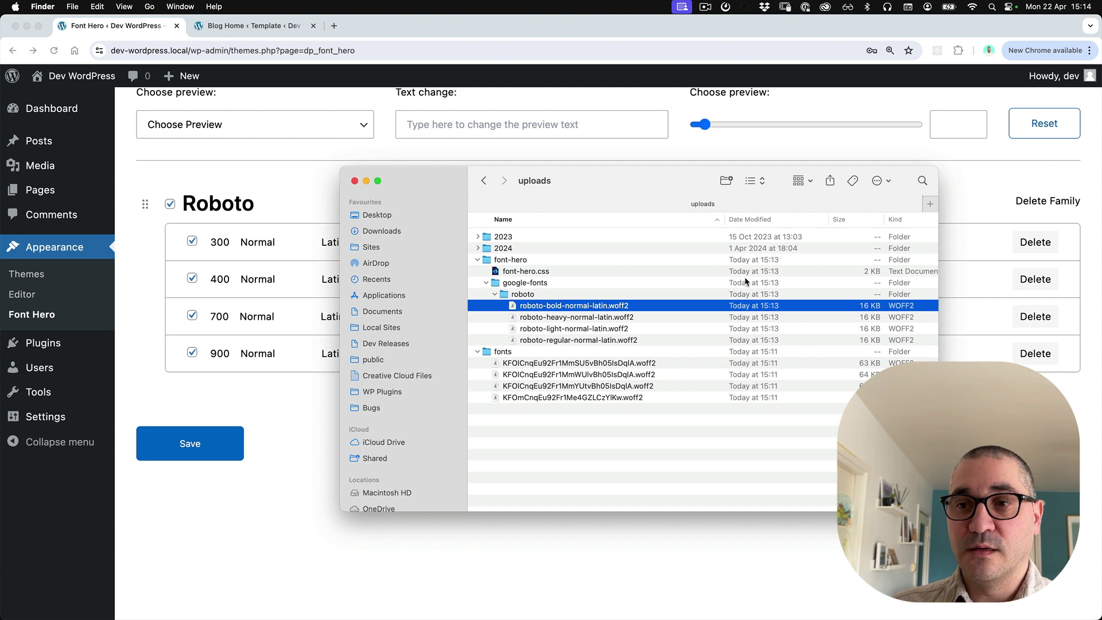
drag(691, 183, 505, 157)
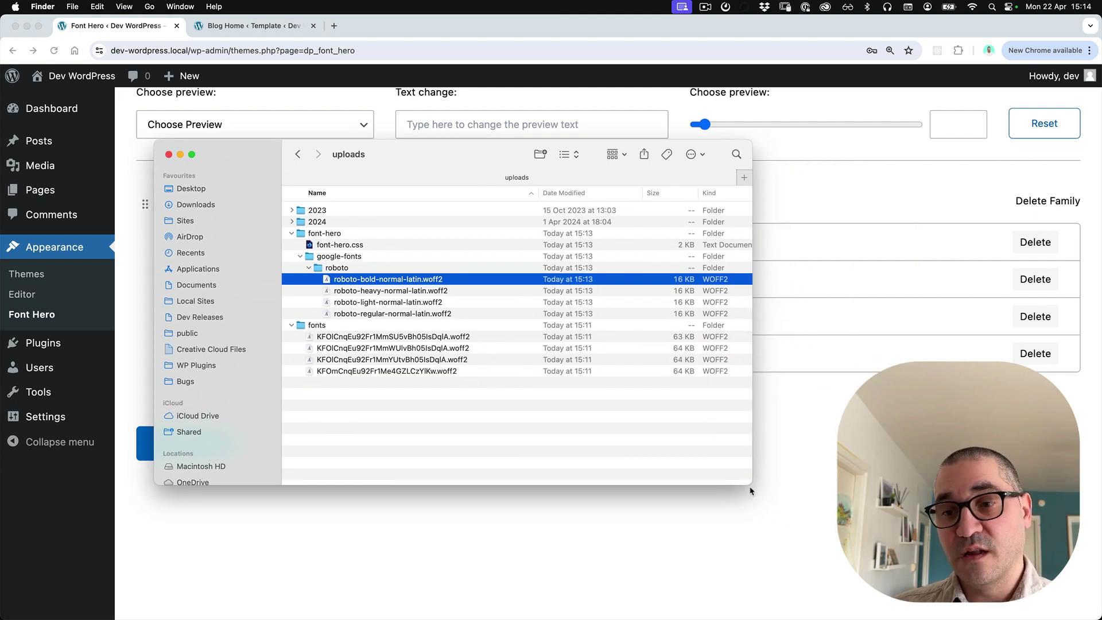
drag(750, 485, 890, 557)
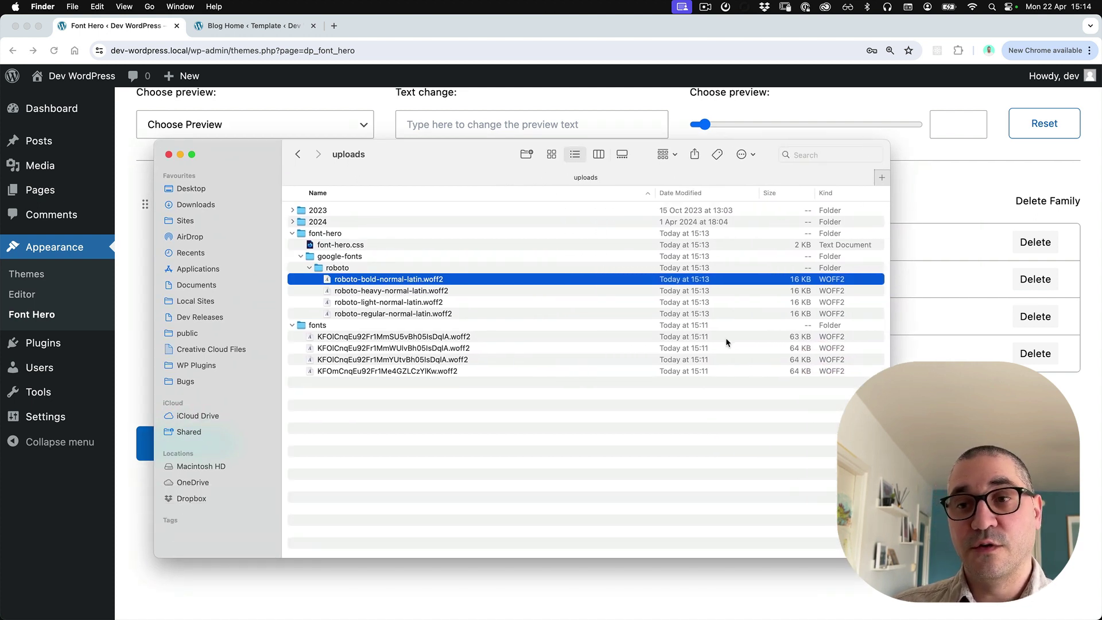
click(520, 339)
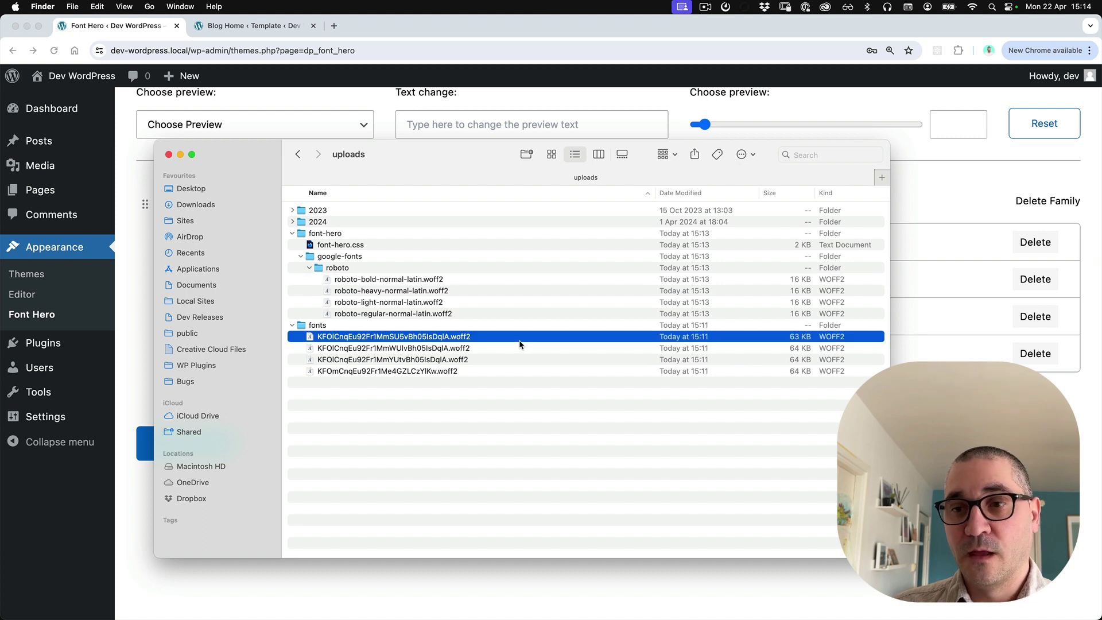
click(778, 279)
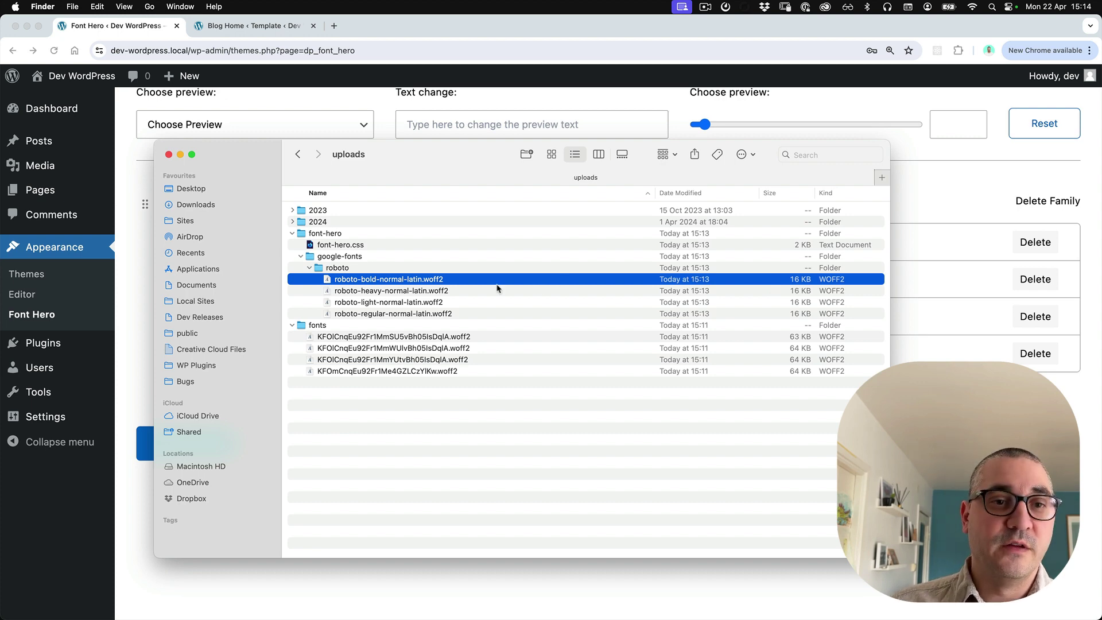
drag(357, 183, 480, 164)
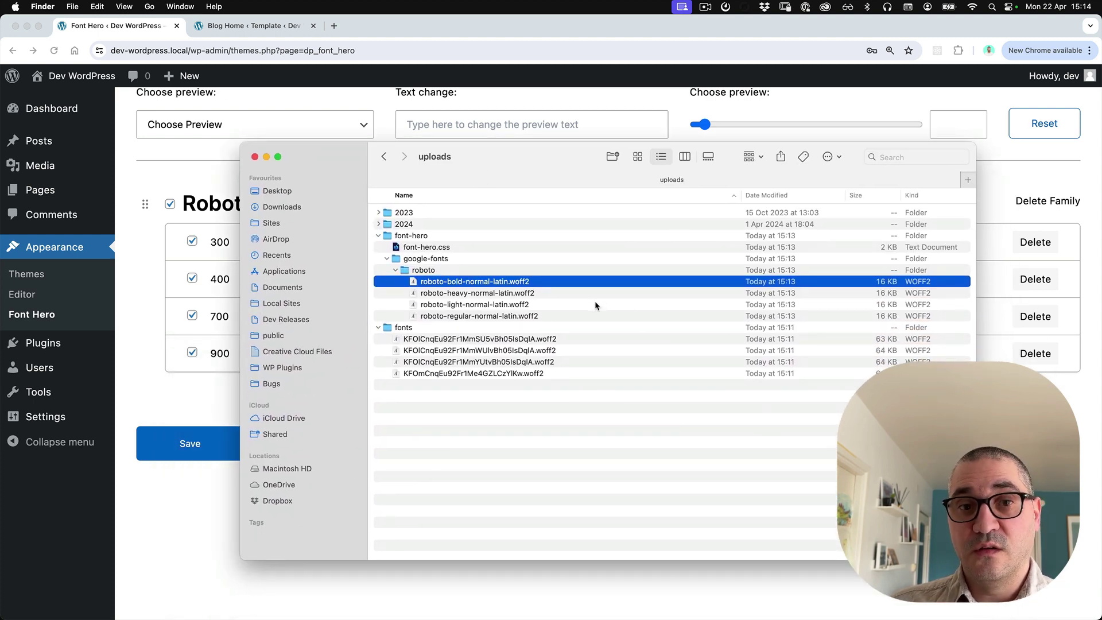
click(550, 316)
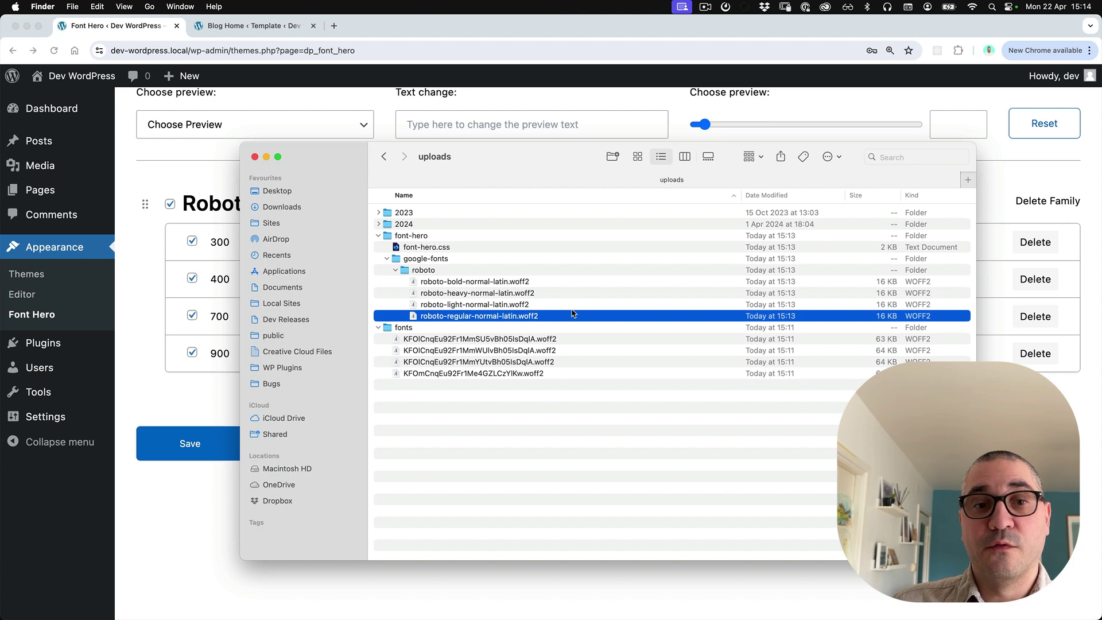
click(428, 248)
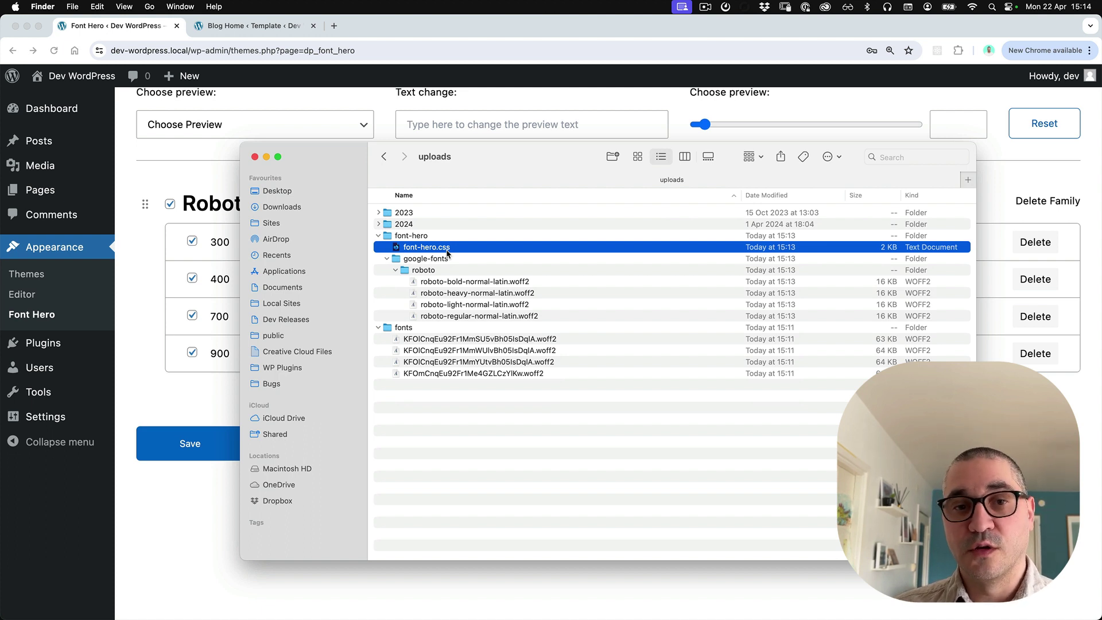
click(182, 390)
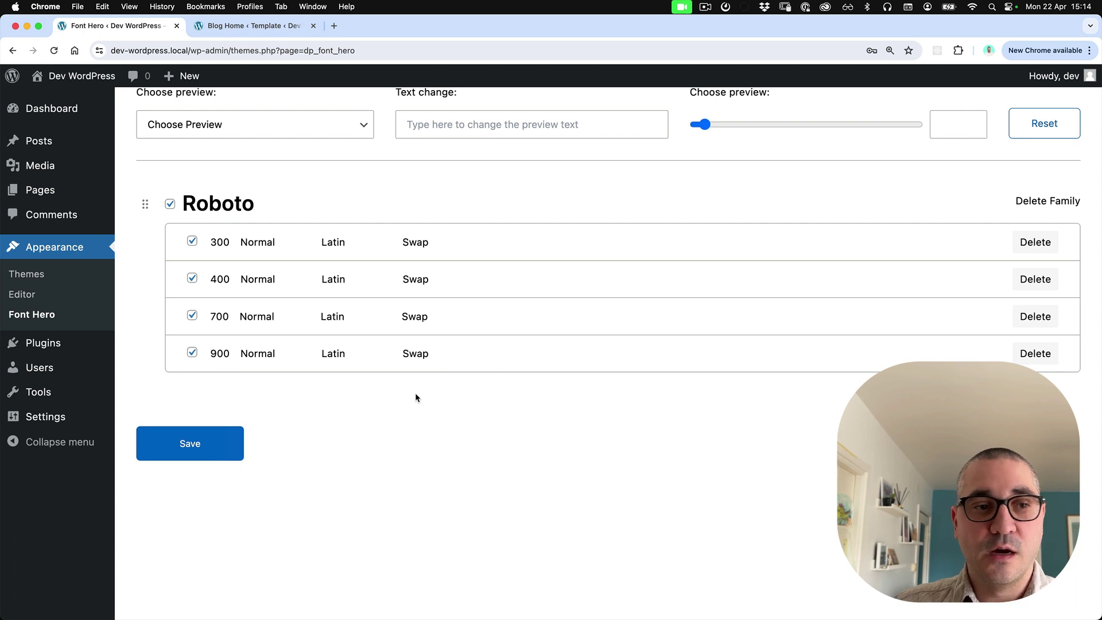
Pick ABeeZee from the Google Fonts list and tick its 400 normal style.
scroll(412, 400, up, 4)
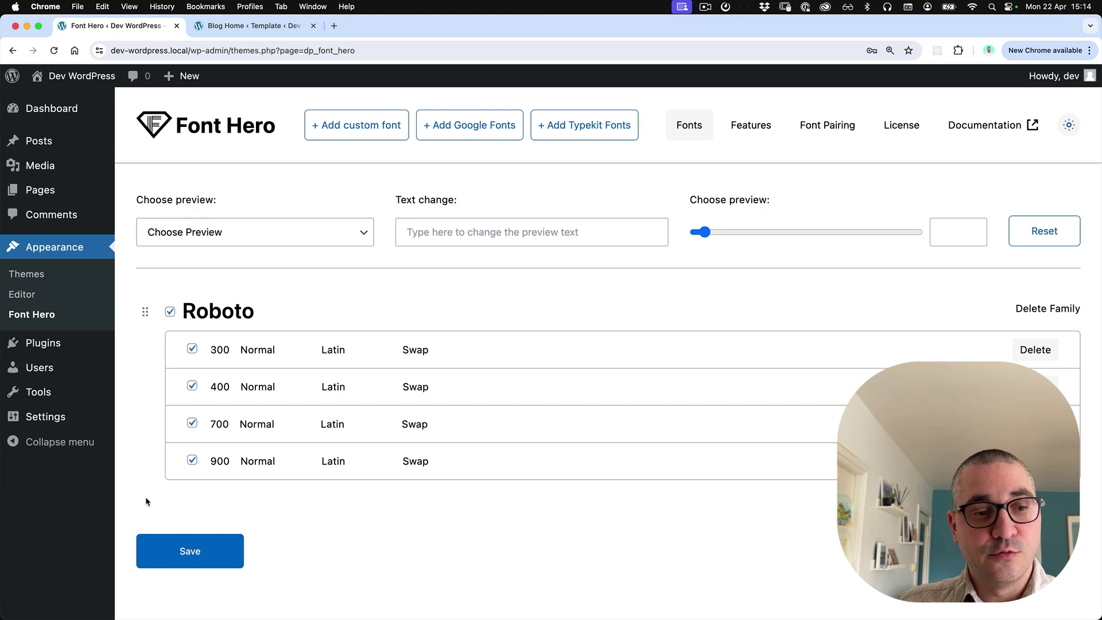
click(218, 232)
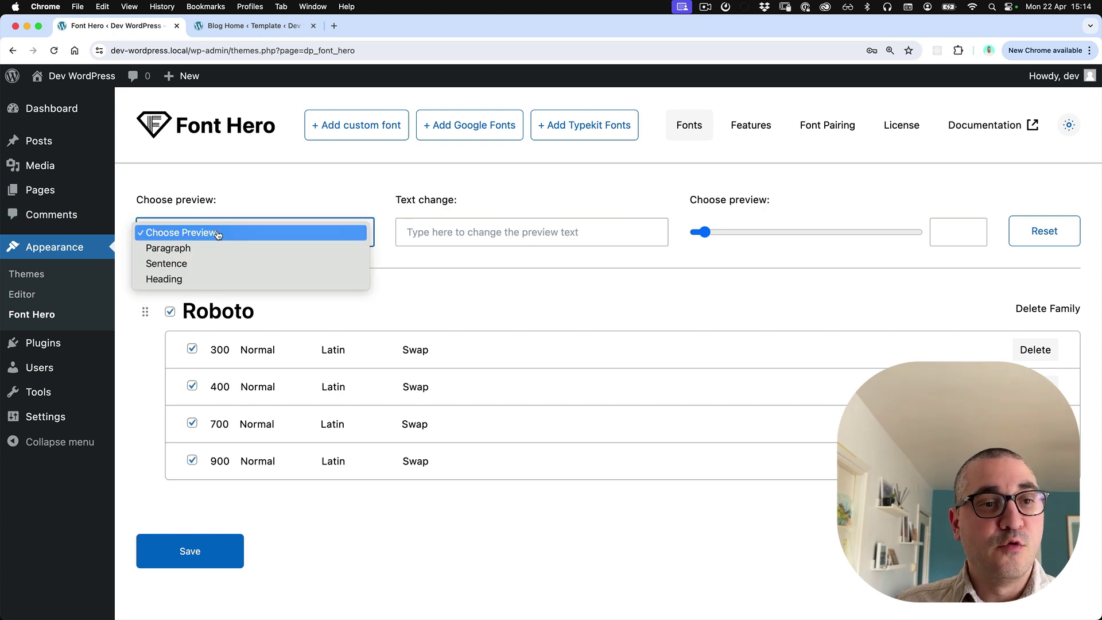
click(239, 237)
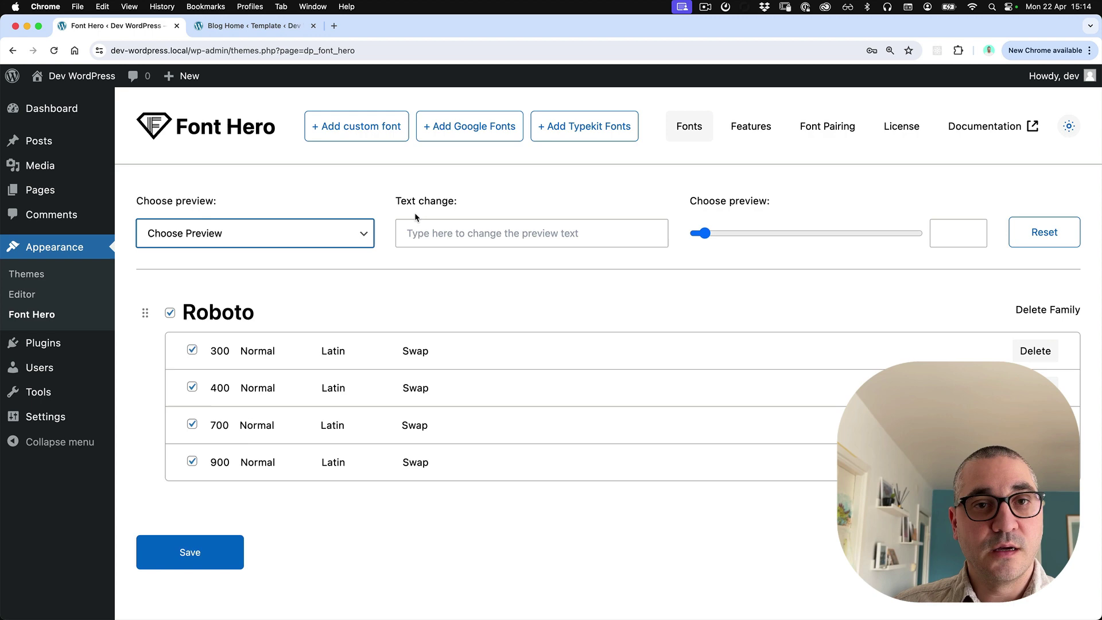
click(443, 127)
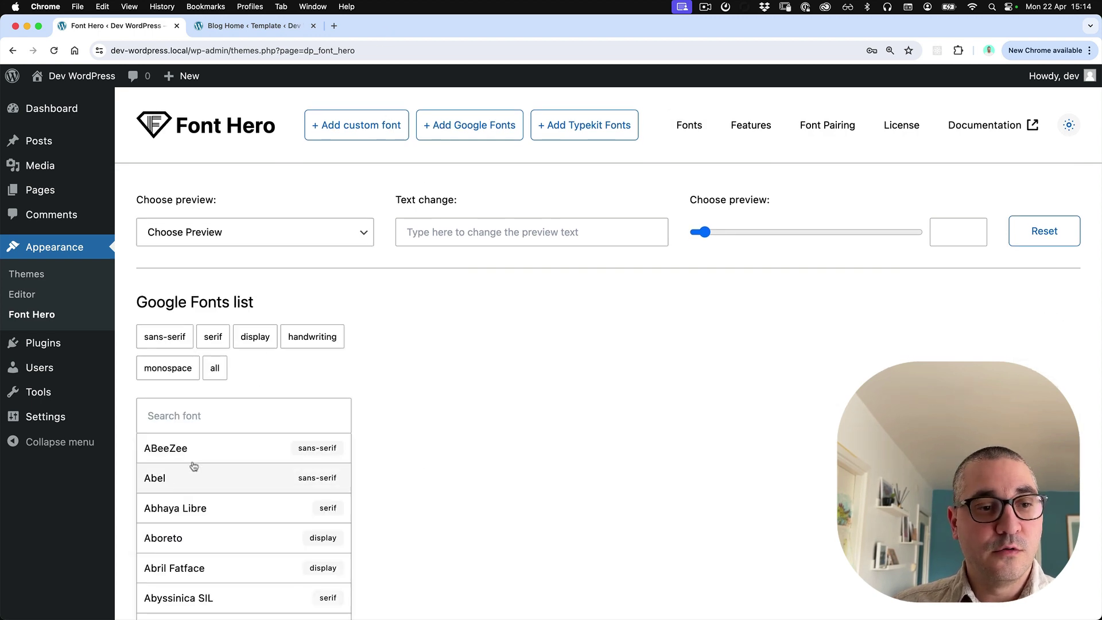
click(144, 453)
scroll(641, 424, down, 5)
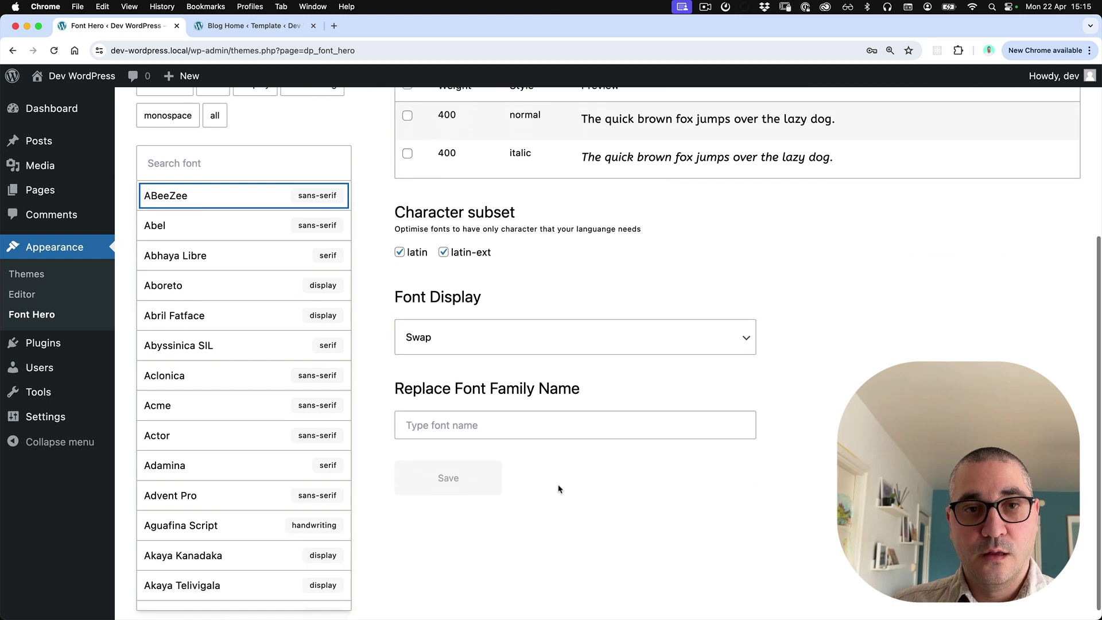
scroll(558, 488, up, 2)
click(407, 203)
Save ABeeZee as a new font family and arrange it below Roboto.
click(467, 561)
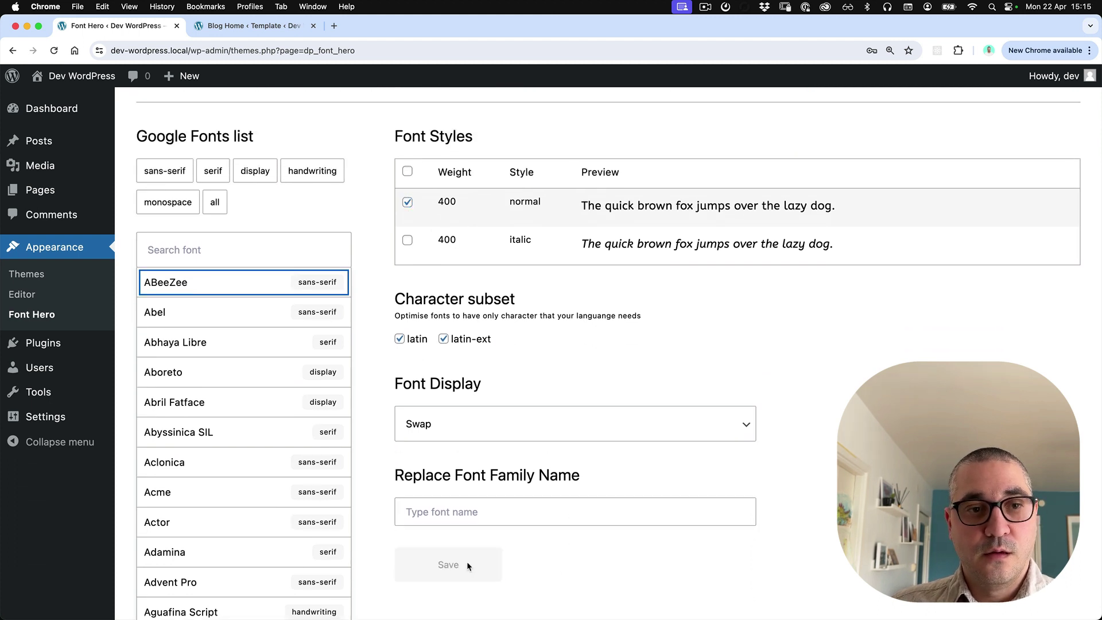
drag(145, 390, 162, 178)
drag(144, 373, 154, 240)
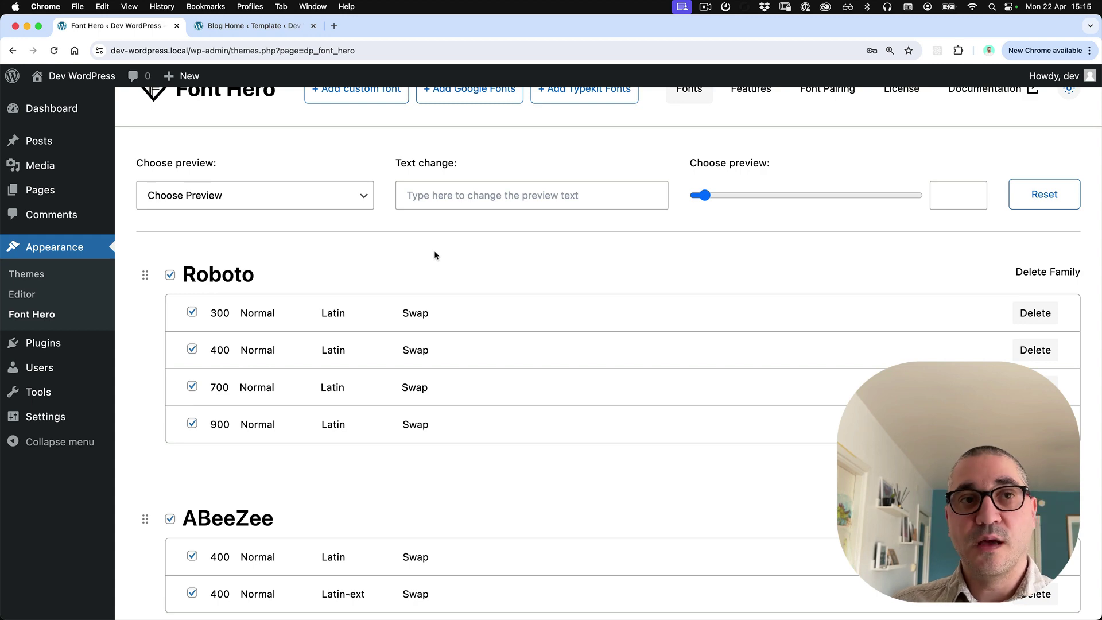
key(super+Tab)
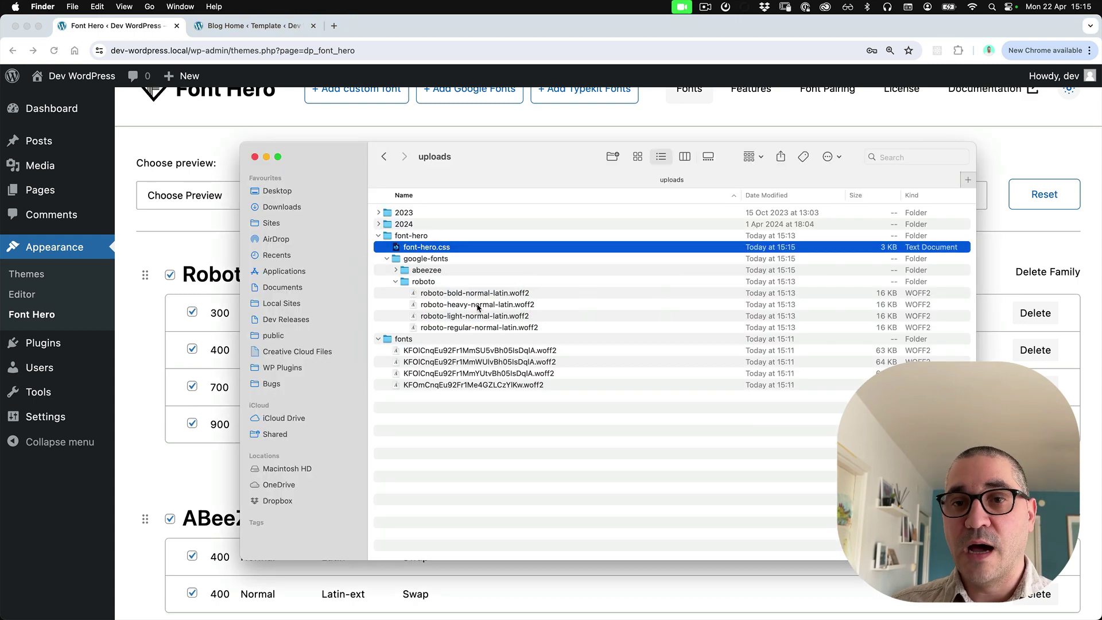
click(561, 351)
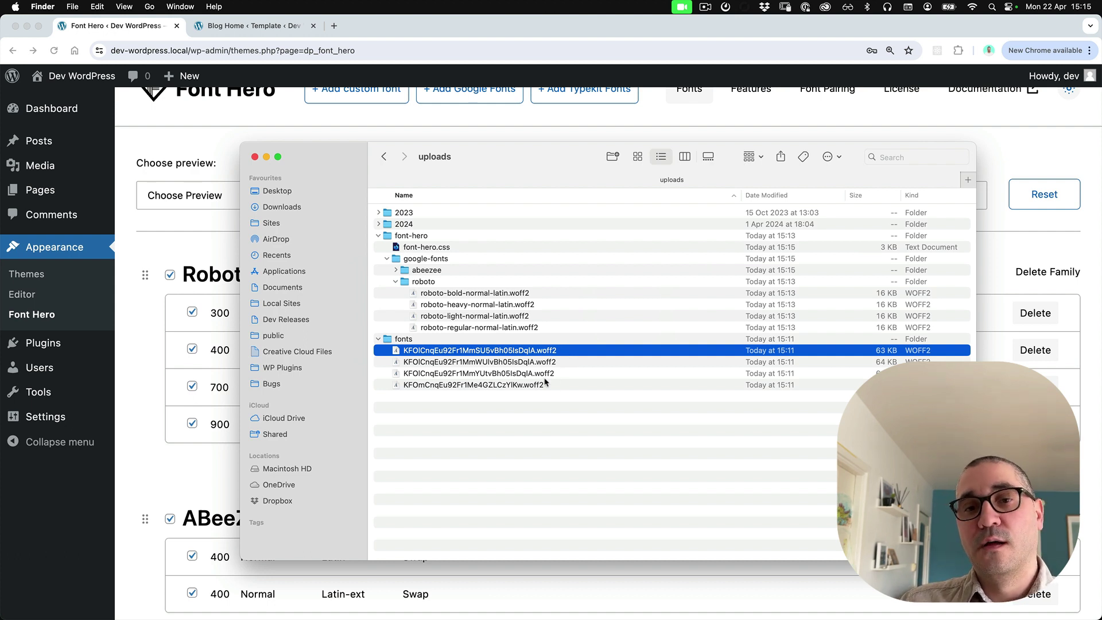
click(551, 384)
click(562, 374)
click(568, 364)
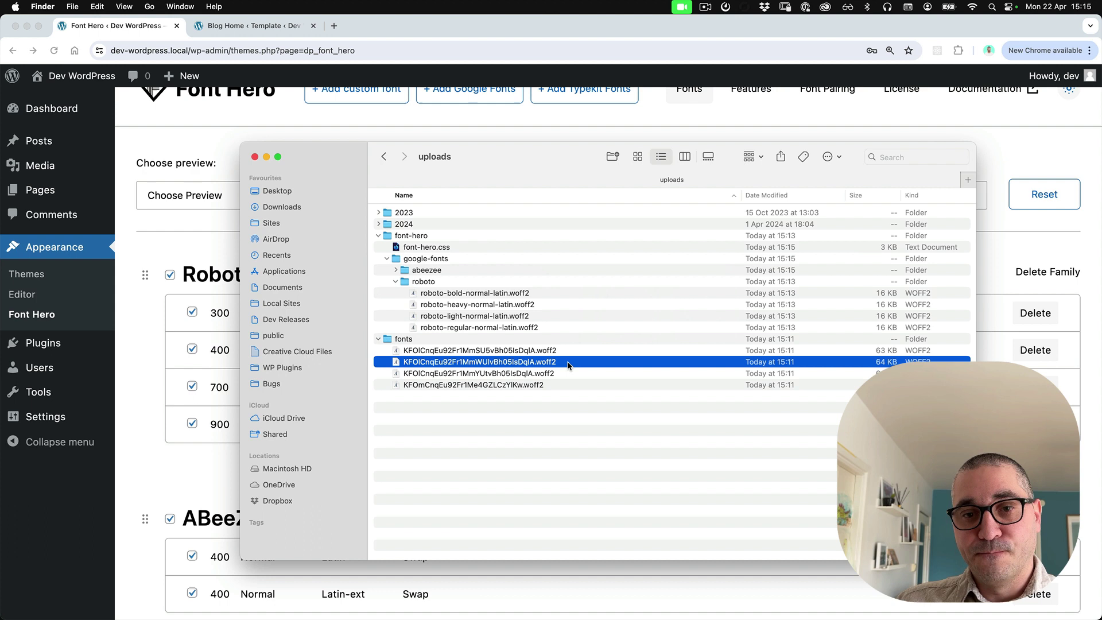
click(572, 329)
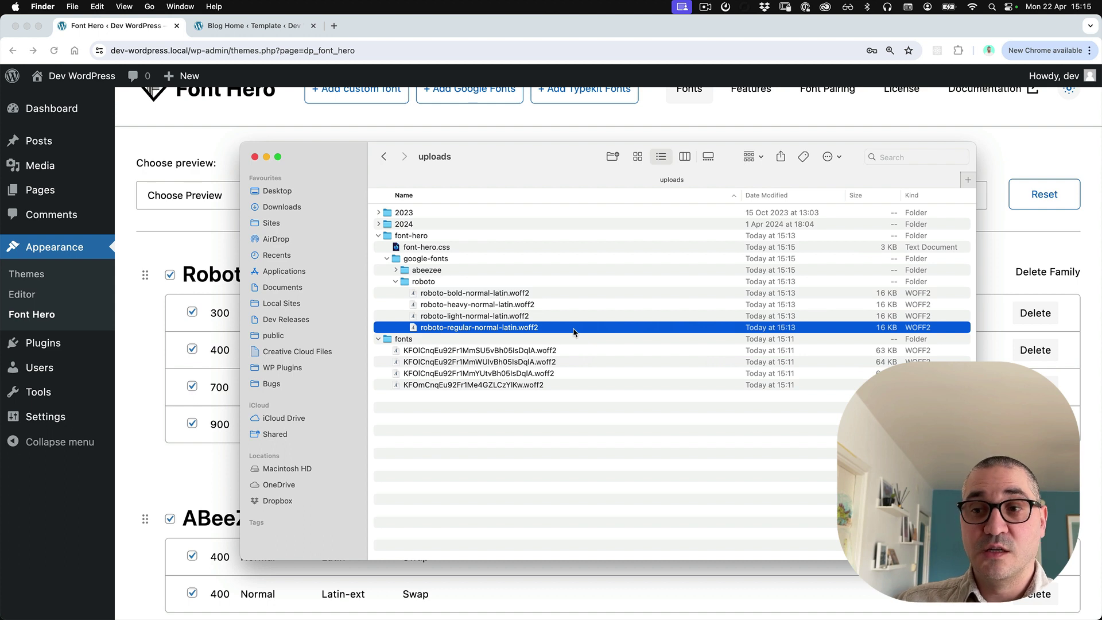
click(578, 289)
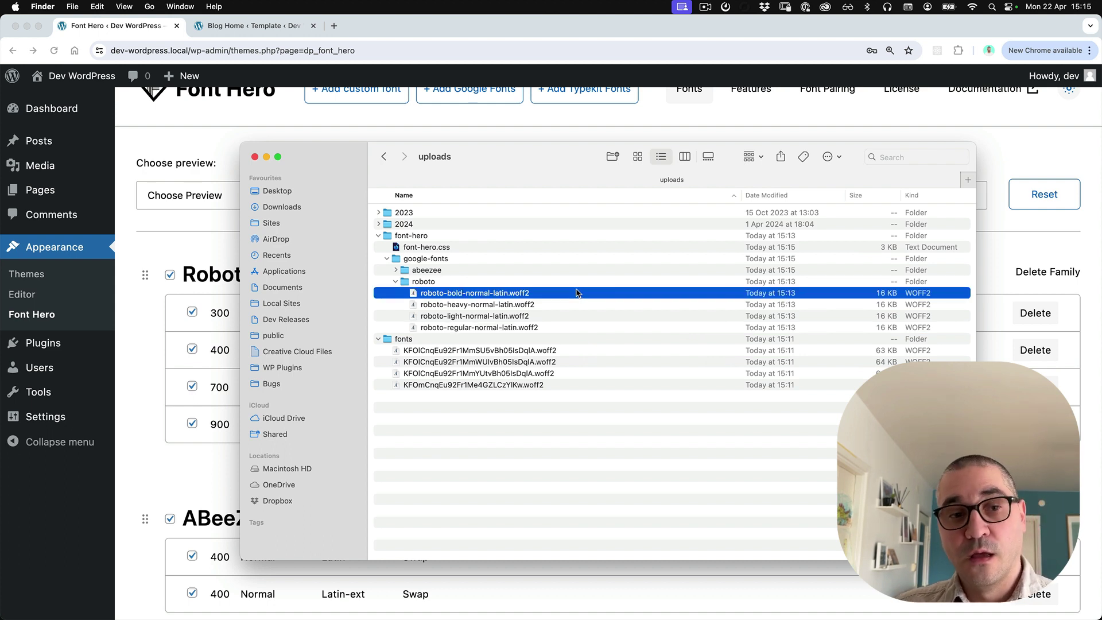
click(166, 334)
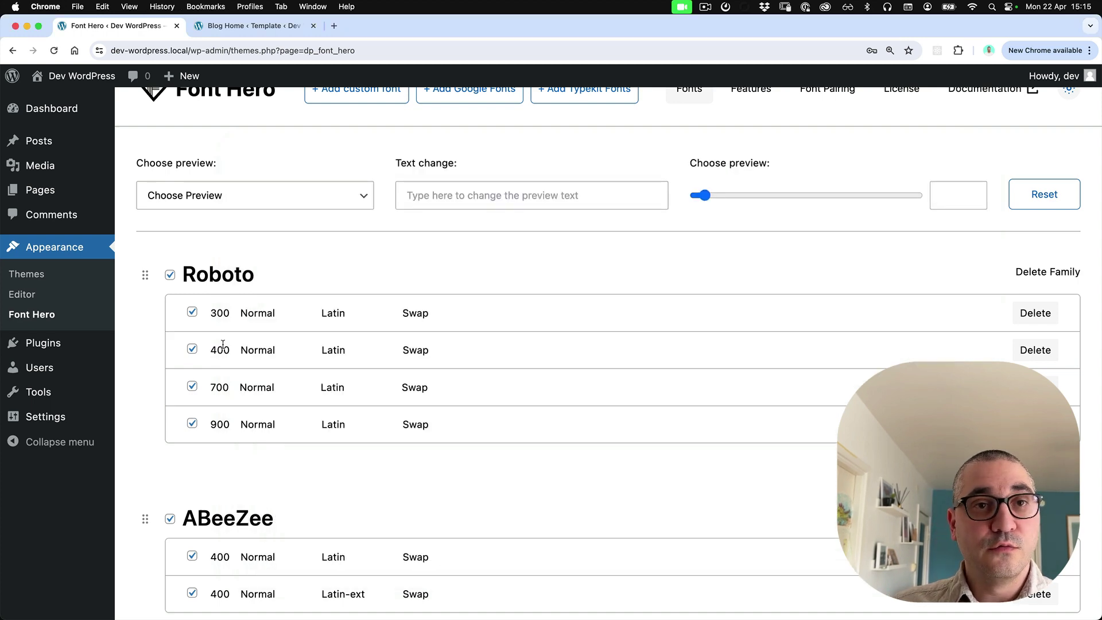
scroll(730, 344, up, 2)
scroll(730, 344, down, 1)
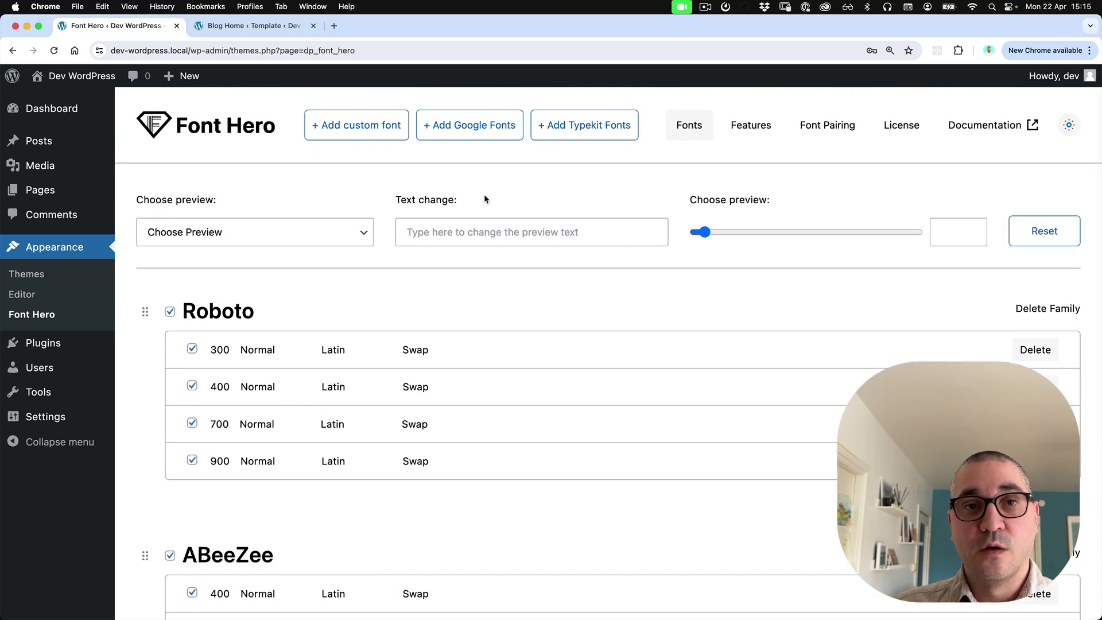